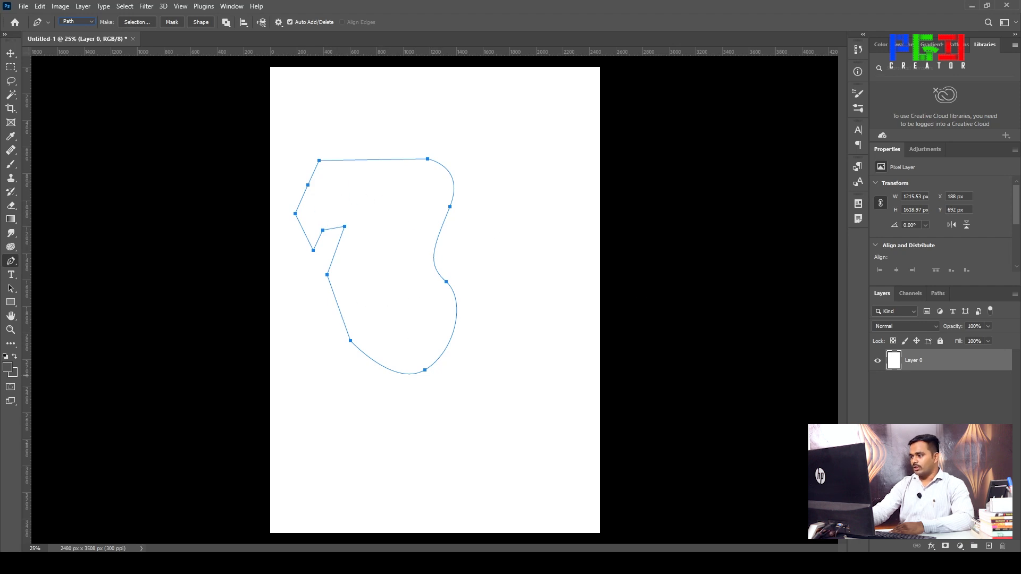
Add a new empty layer above Layer 0
{"action": "left_click", "coordinate": [989, 546]}
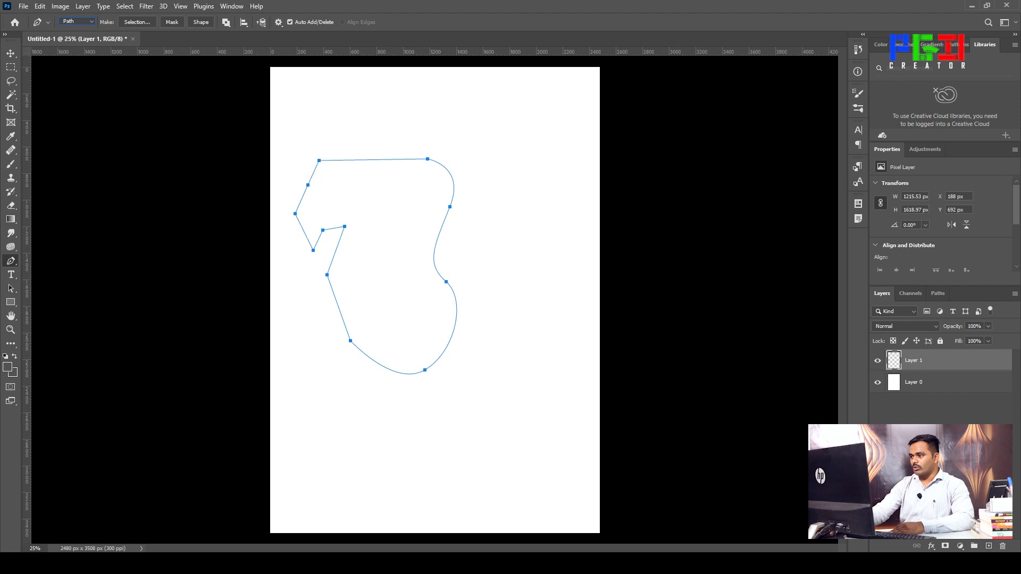
Try adding an anchor point midway along the path's upper edge and deleting it again
{"action": "left_click", "coordinate": [336, 228]}
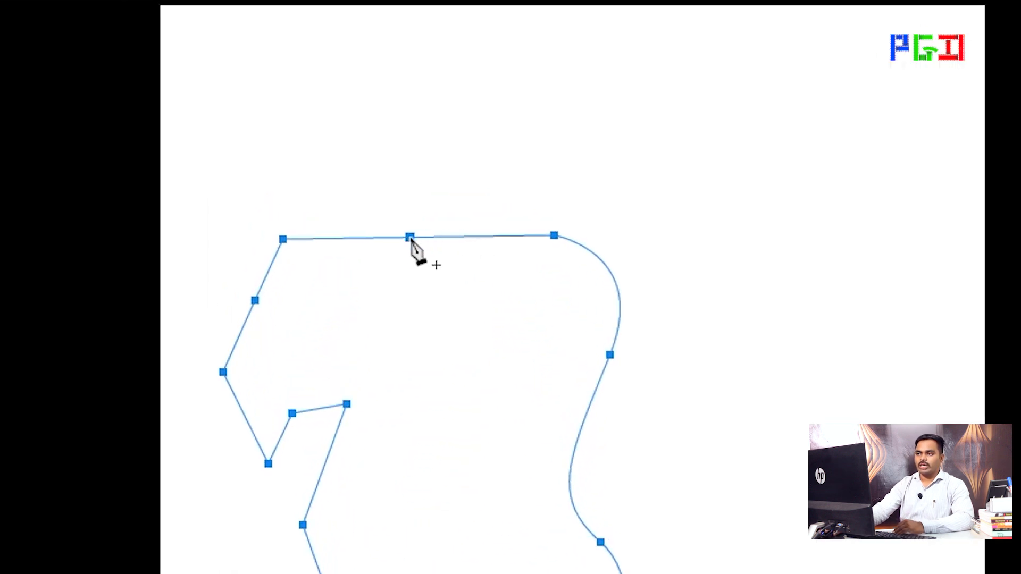
{"action": "left_click", "coordinate": [410, 238]}
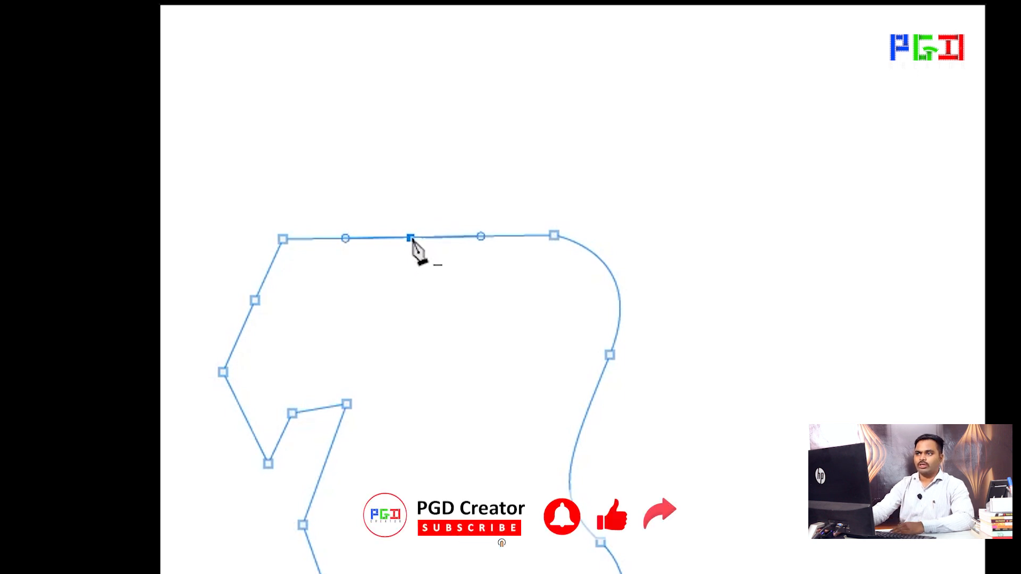
{"action": "left_click", "coordinate": [412, 238]}
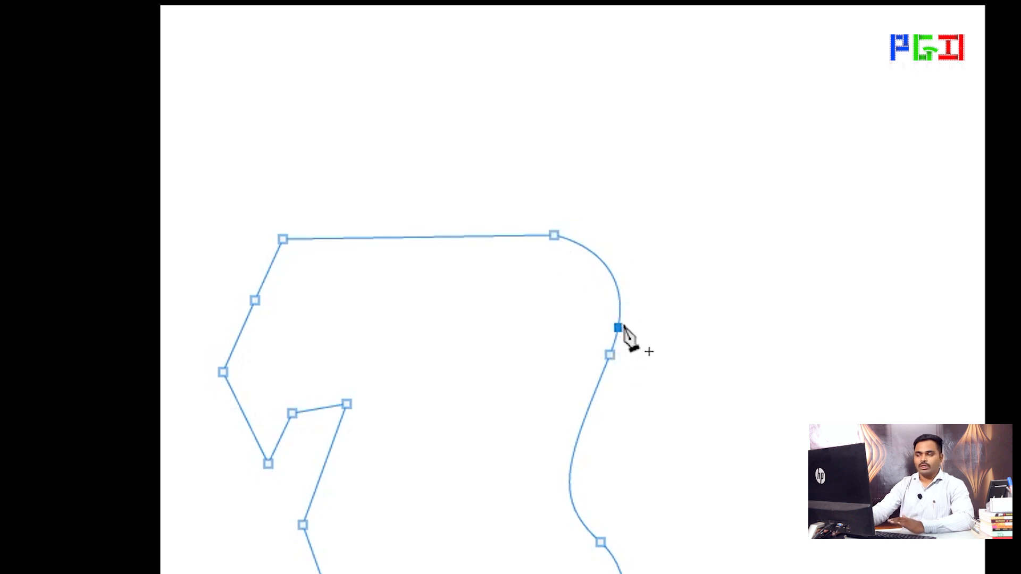
{"action": "left_click", "coordinate": [619, 291]}
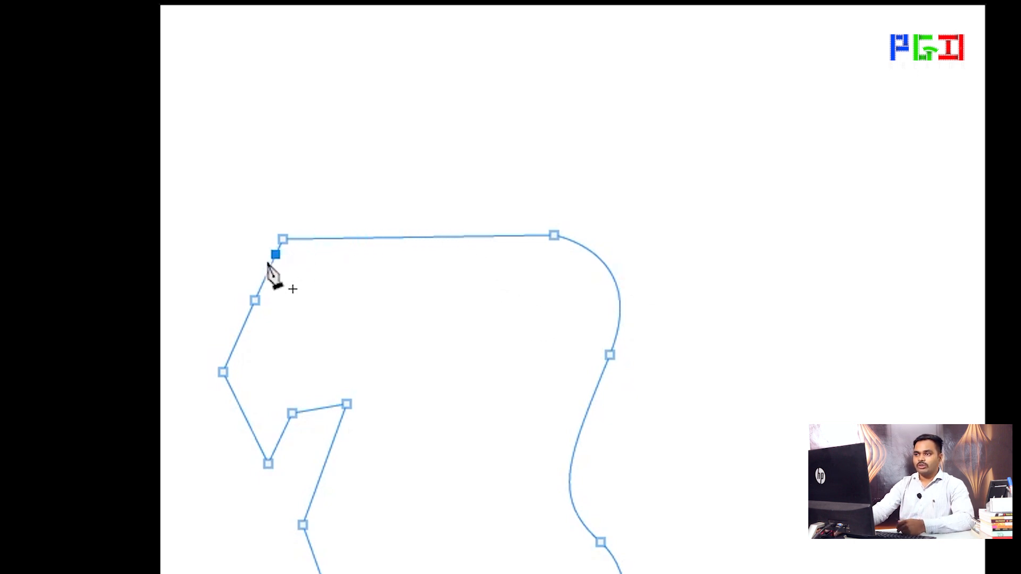
Convert the path's upper-left corner anchor into a smooth point by pulling out its curve handles
{"action": "left_click", "coordinate": [292, 239]}
{"action": "key", "text": "shift+c"}
{"action": "key", "text": "ctrl+z"}
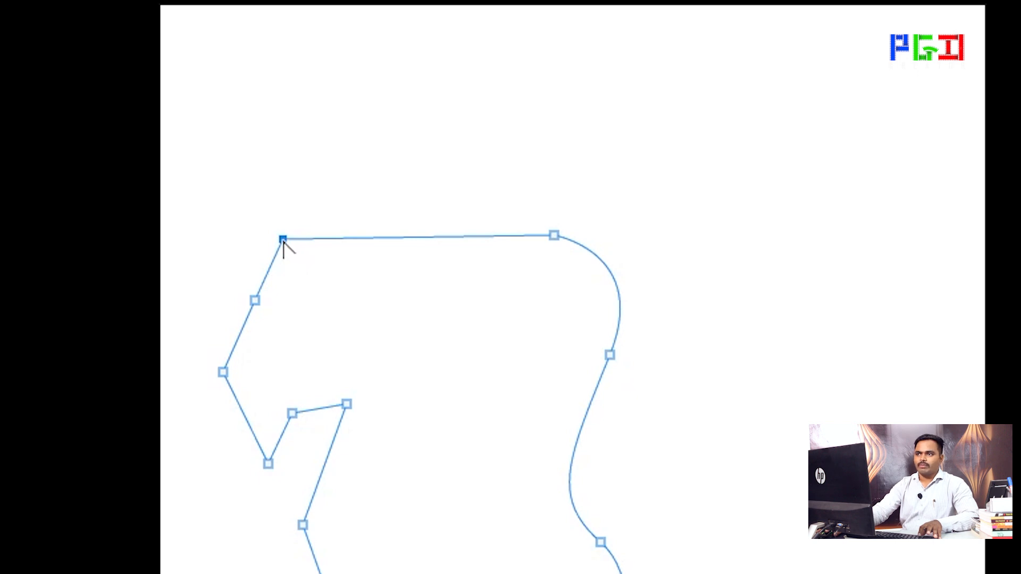
{"action": "left_click_drag", "start_coordinate": [283, 241], "coordinate": [318, 219]}
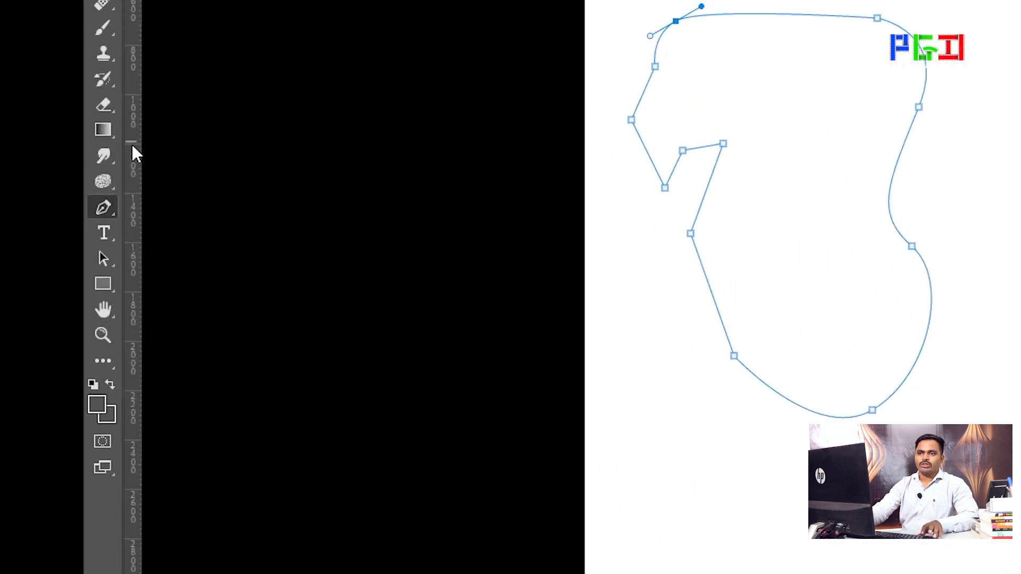
{"action": "right_click", "coordinate": [39, 249]}
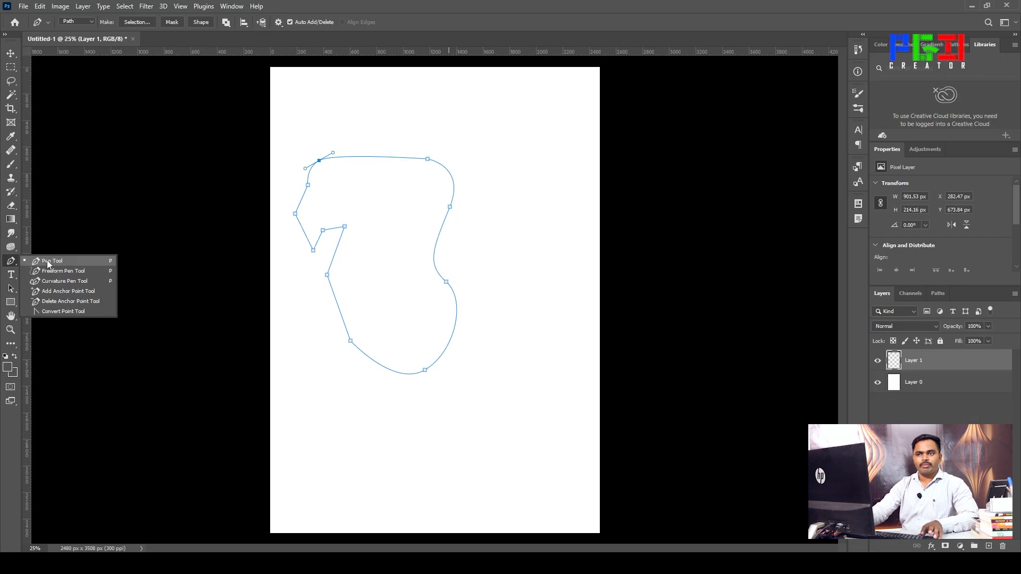
{"action": "left_click", "coordinate": [240, 167]}
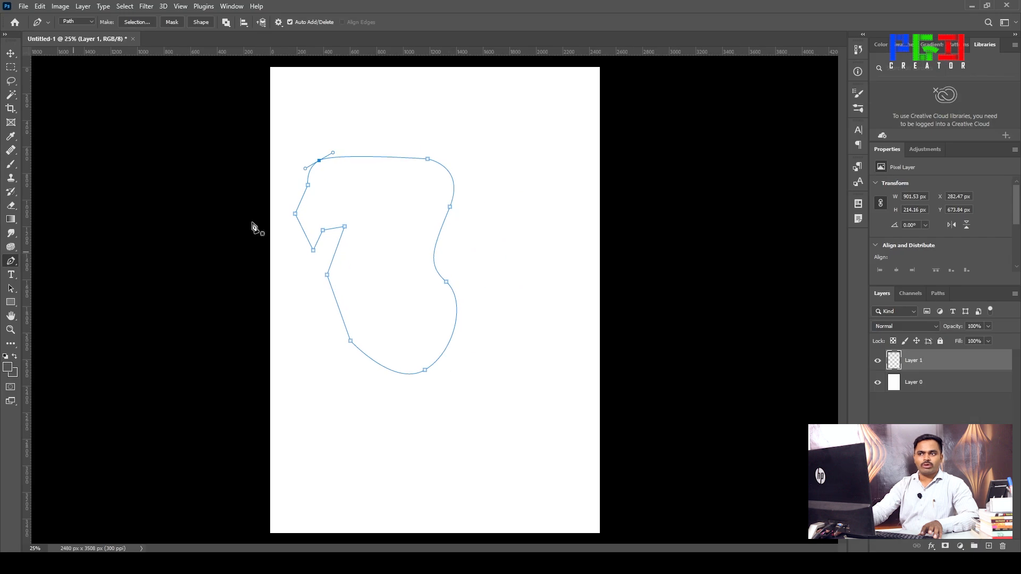
{"action": "left_click", "coordinate": [352, 156]}
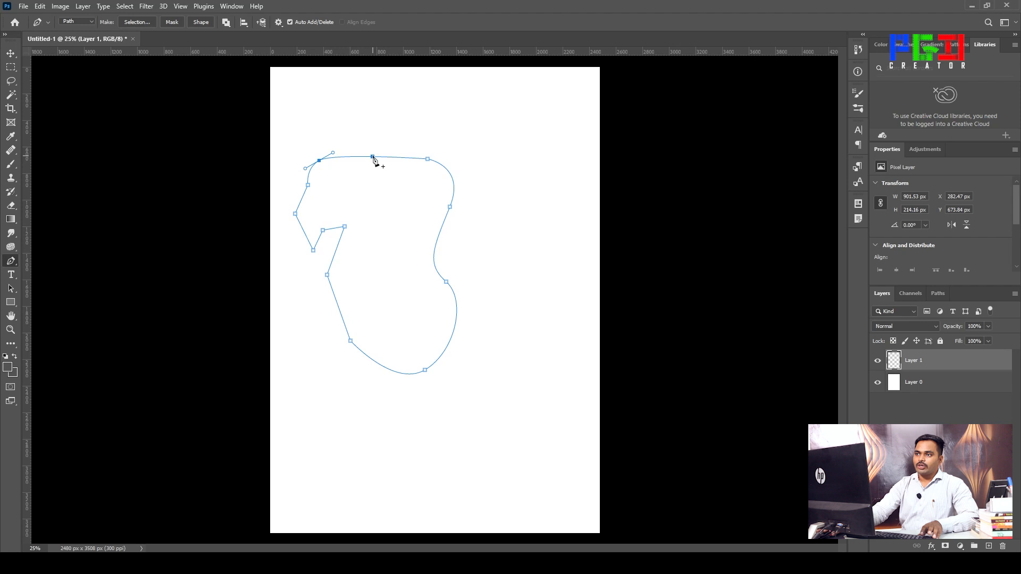
Fill the path on Layer 1 with the custom yellow fee301, using Normal mode at 100% opacity
{"action": "right_click", "coordinate": [374, 159]}
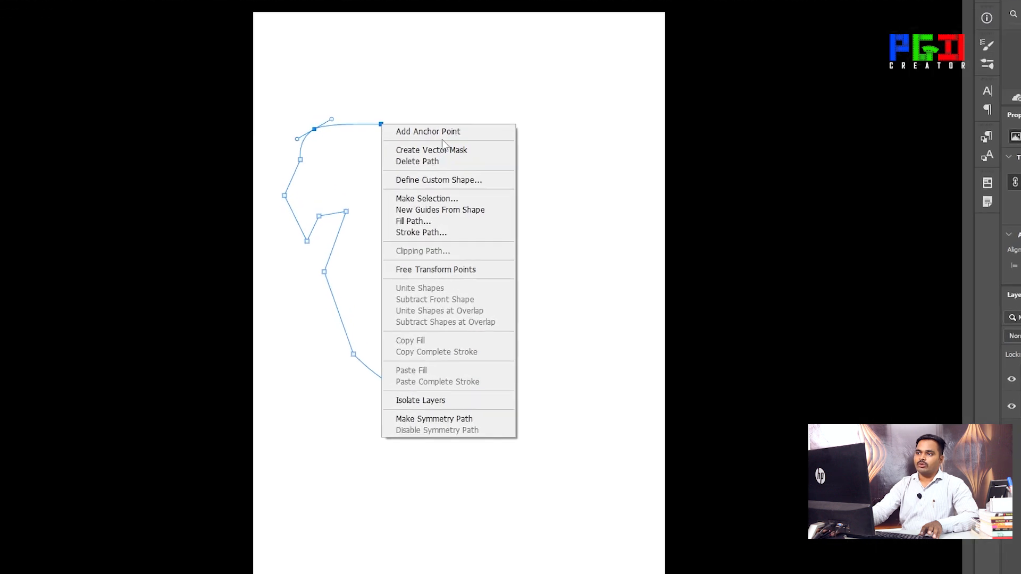
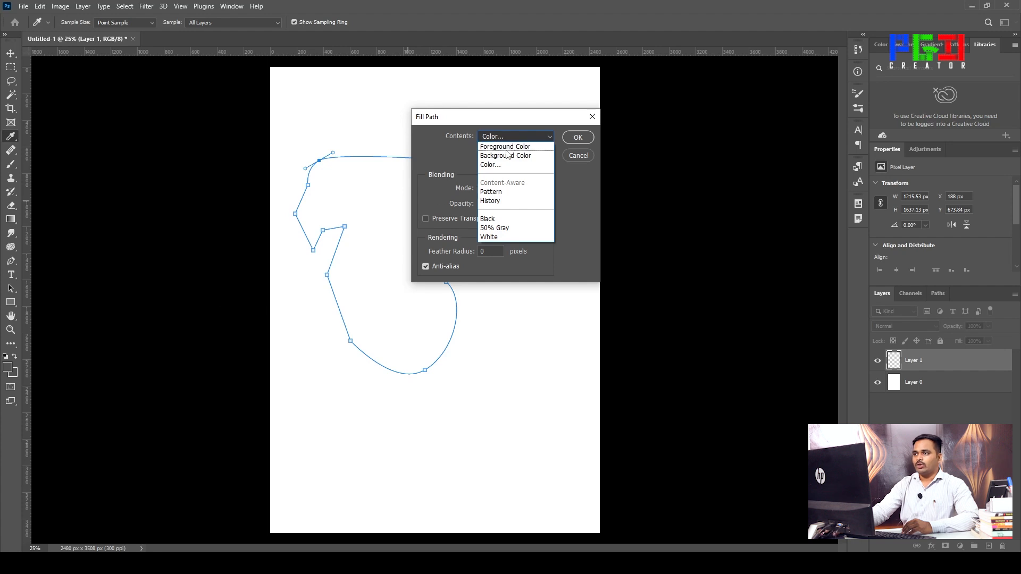
{"action": "key", "text": "Down"}
{"action": "key", "text": "Down"}
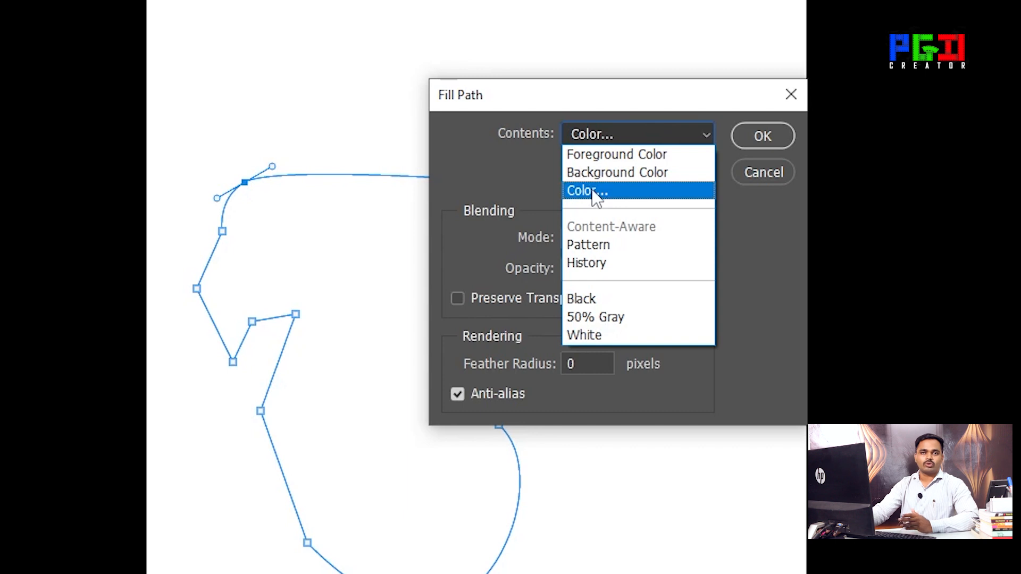
{"action": "left_click", "coordinate": [594, 191]}
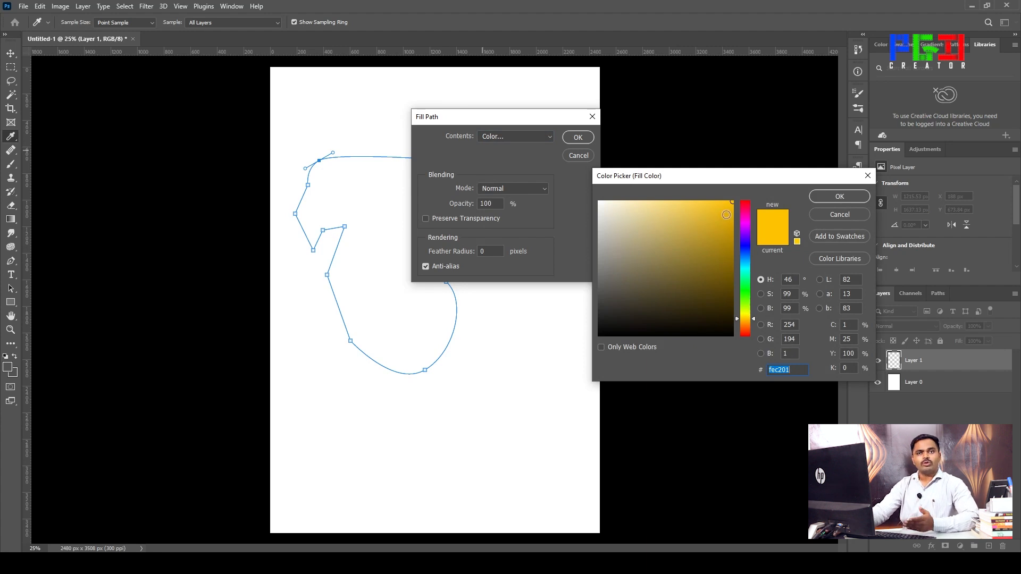
{"action": "left_click_drag", "start_coordinate": [745, 215], "coordinate": [751, 319]}
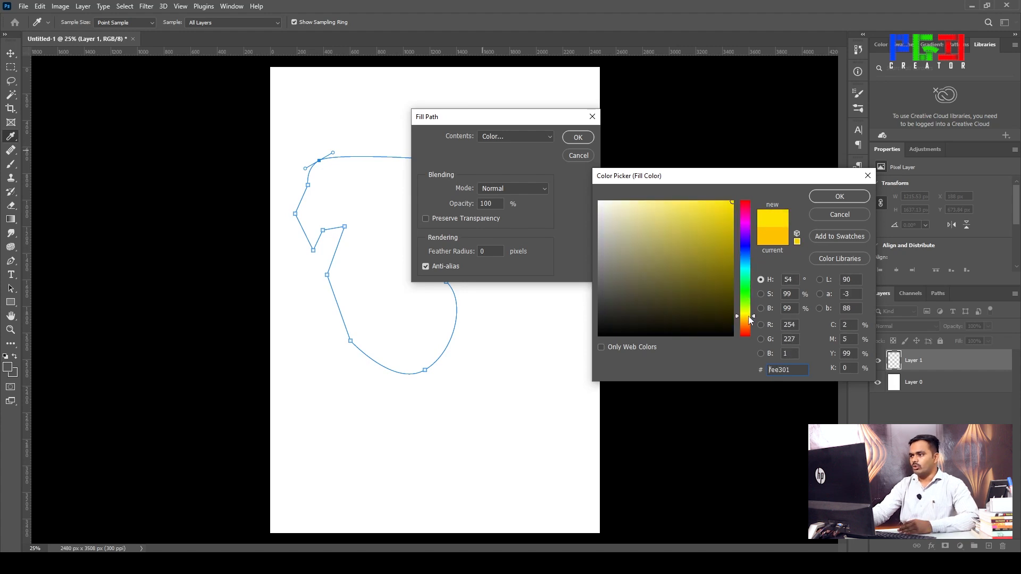
{"action": "left_click", "coordinate": [837, 196]}
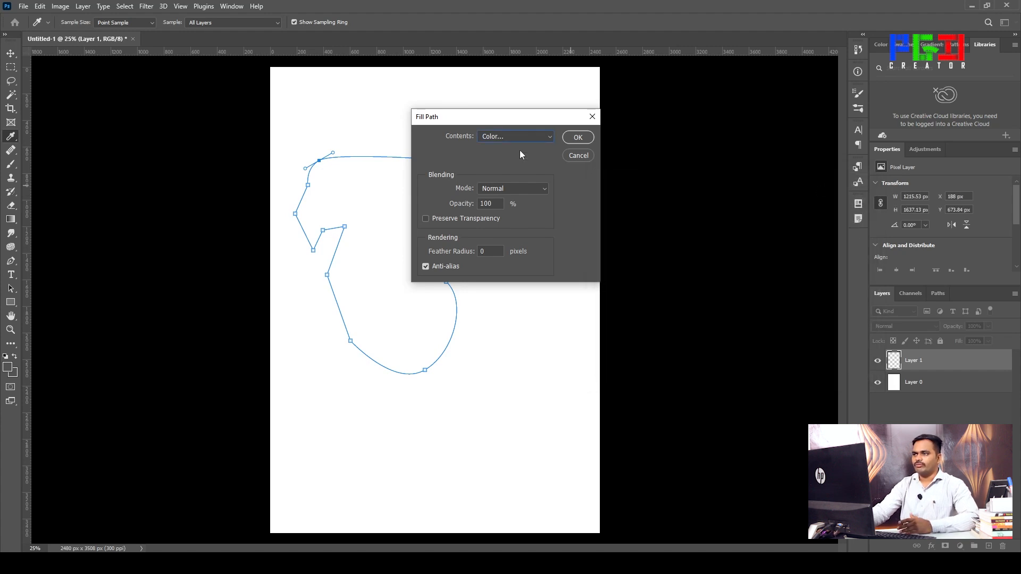
{"action": "left_click", "coordinate": [578, 138]}
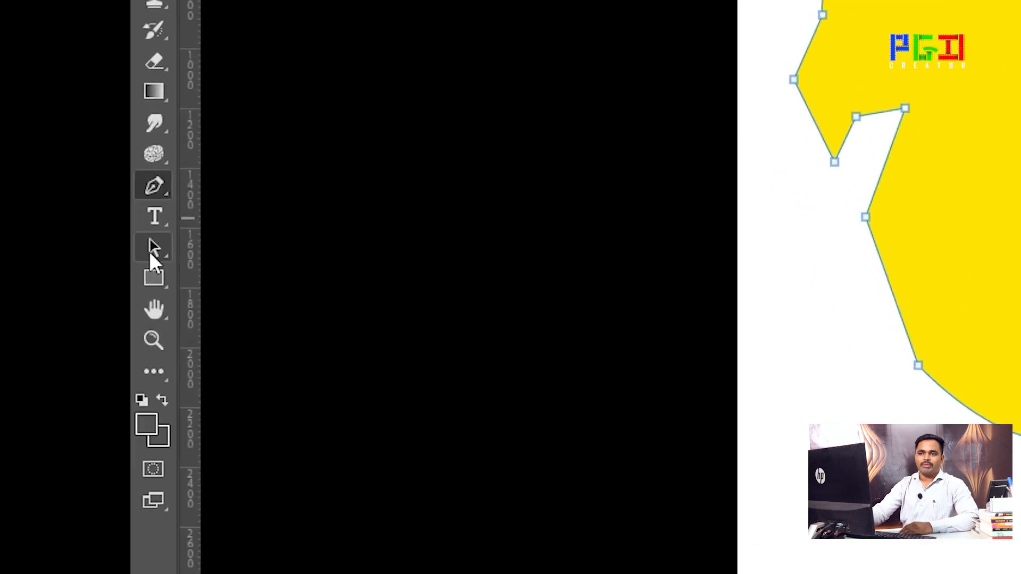
Activate the Path Selection tool for working with the whole path around the yellow shape
{"action": "right_click", "coordinate": [11, 292]}
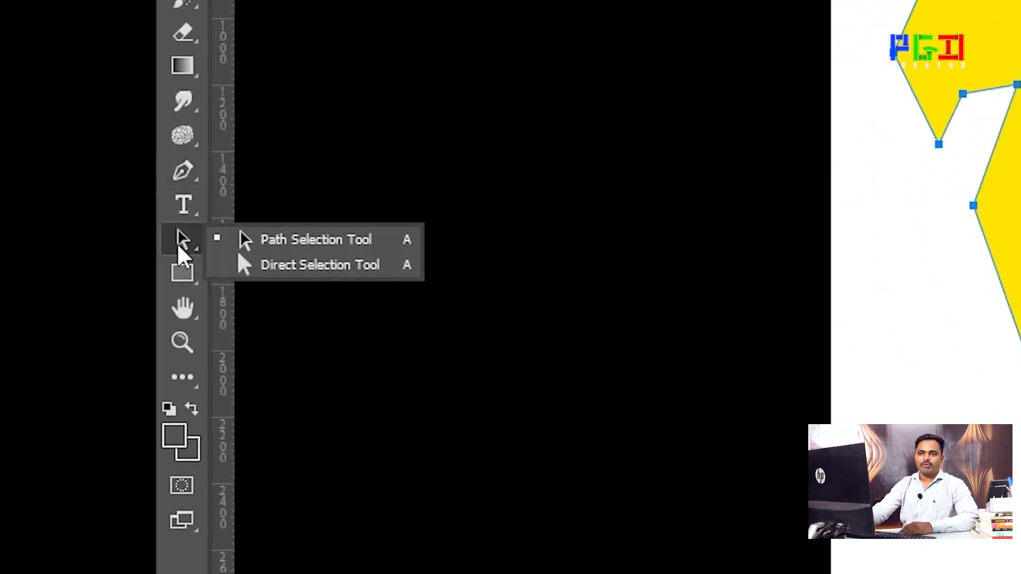
{"action": "left_click", "coordinate": [319, 242]}
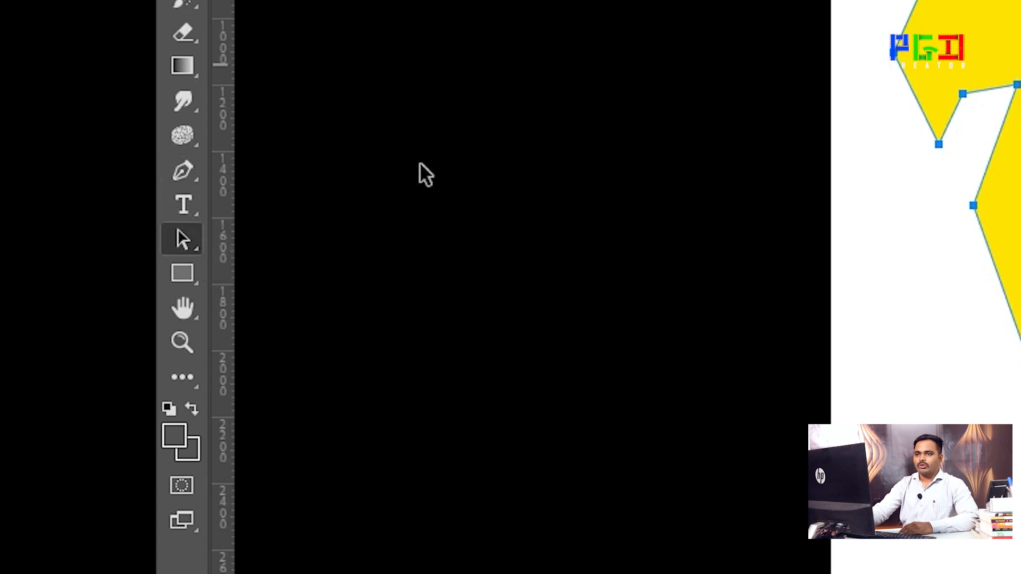
{"action": "right_click", "coordinate": [187, 245]}
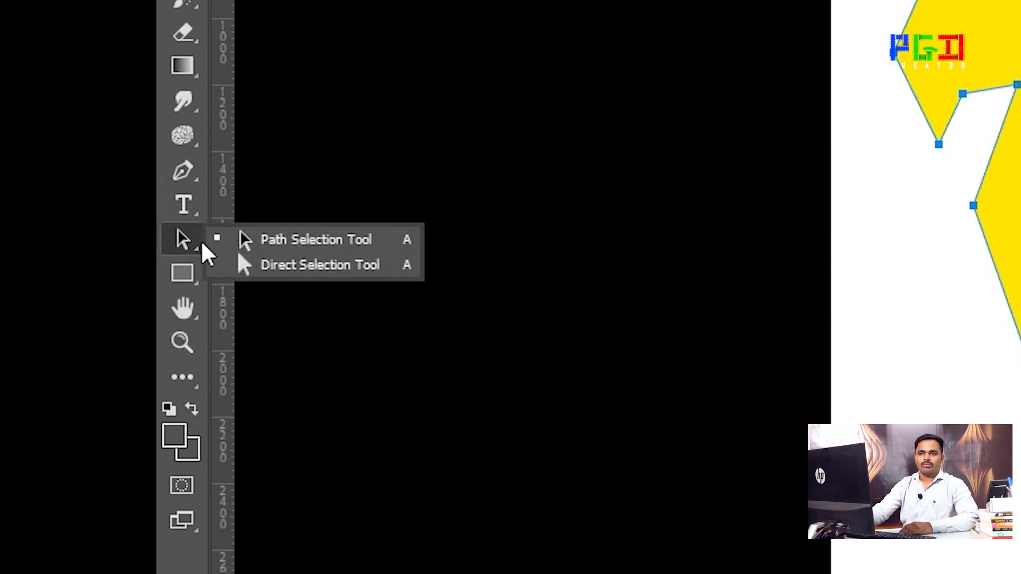
{"action": "left_click", "coordinate": [290, 242]}
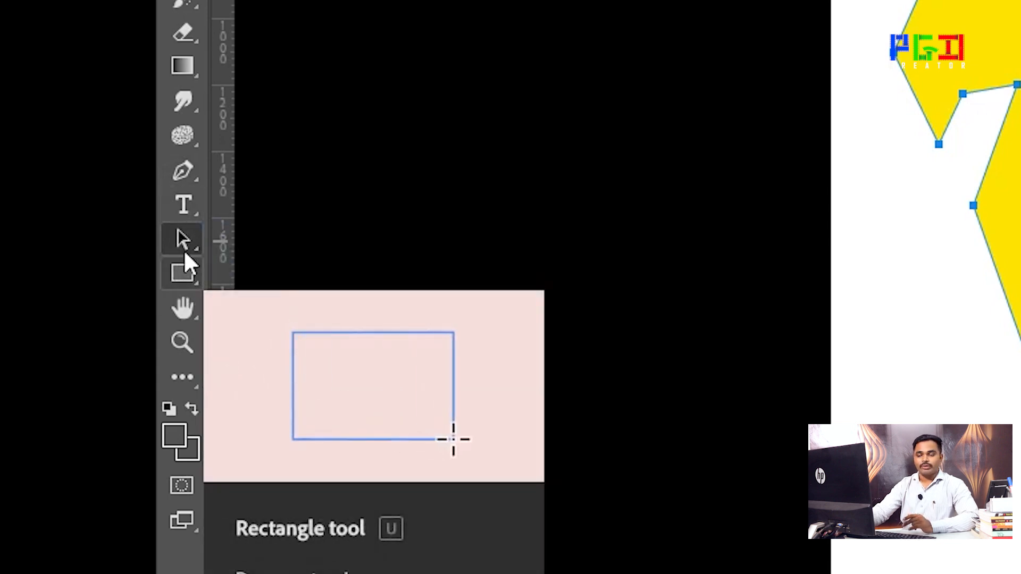
{"action": "left_click", "coordinate": [190, 234]}
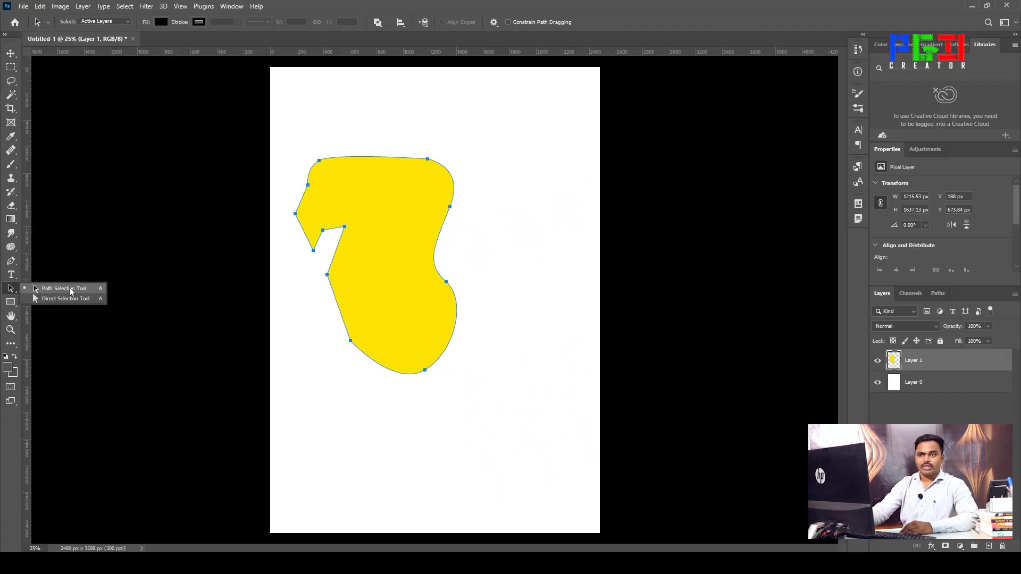
{"action": "left_click", "coordinate": [70, 289]}
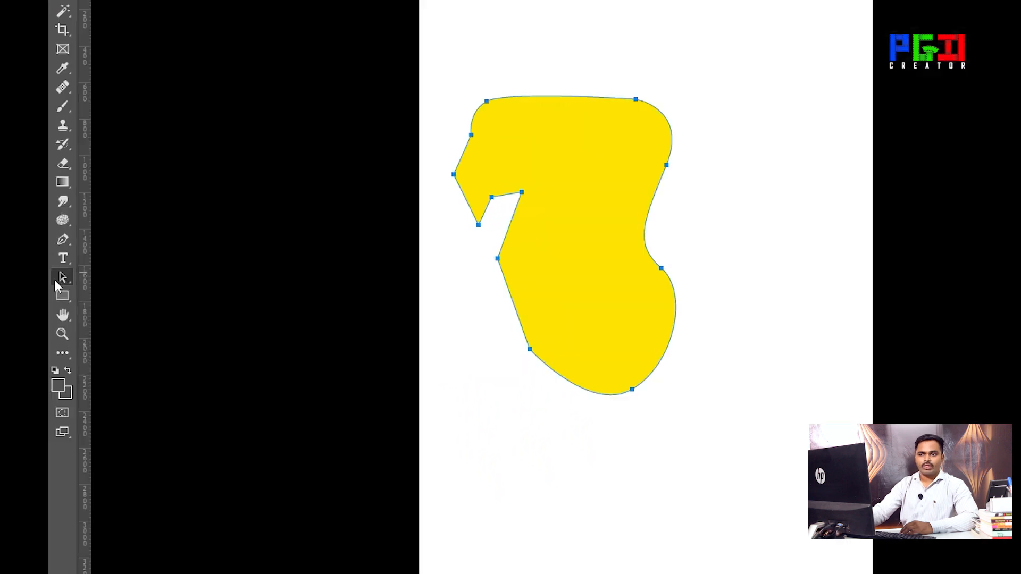
Use the Direct Selection tool to select single anchors at the path's upper-left corner, right side and upper-right corner
{"action": "left_click", "coordinate": [11, 288]}
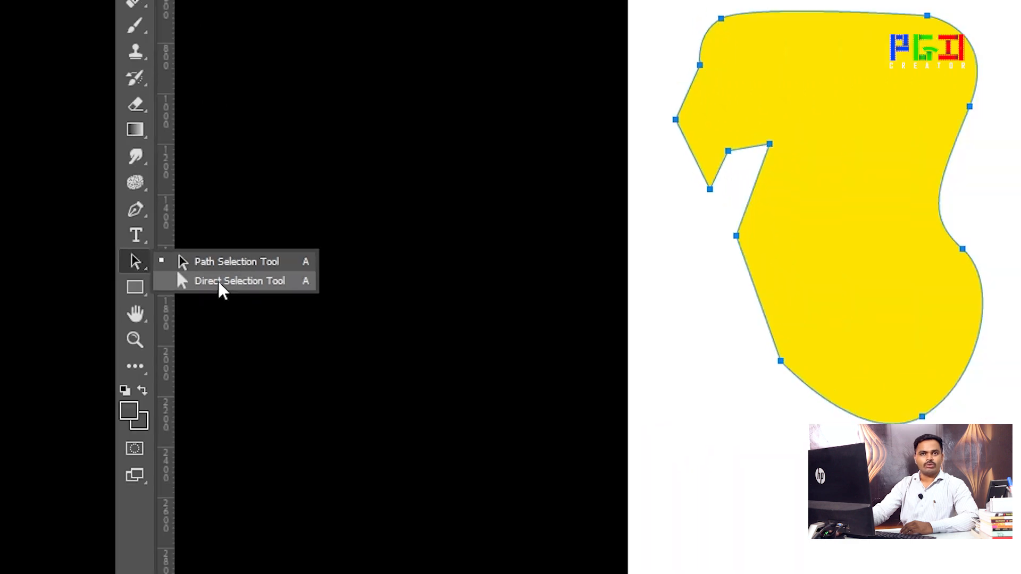
{"action": "left_click", "coordinate": [329, 270]}
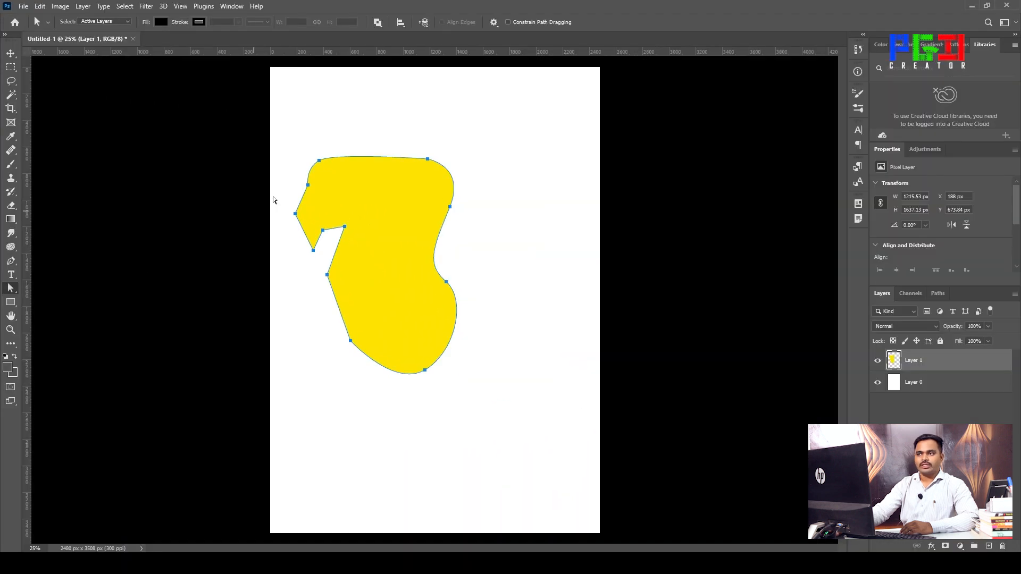
{"action": "left_click", "coordinate": [320, 162]}
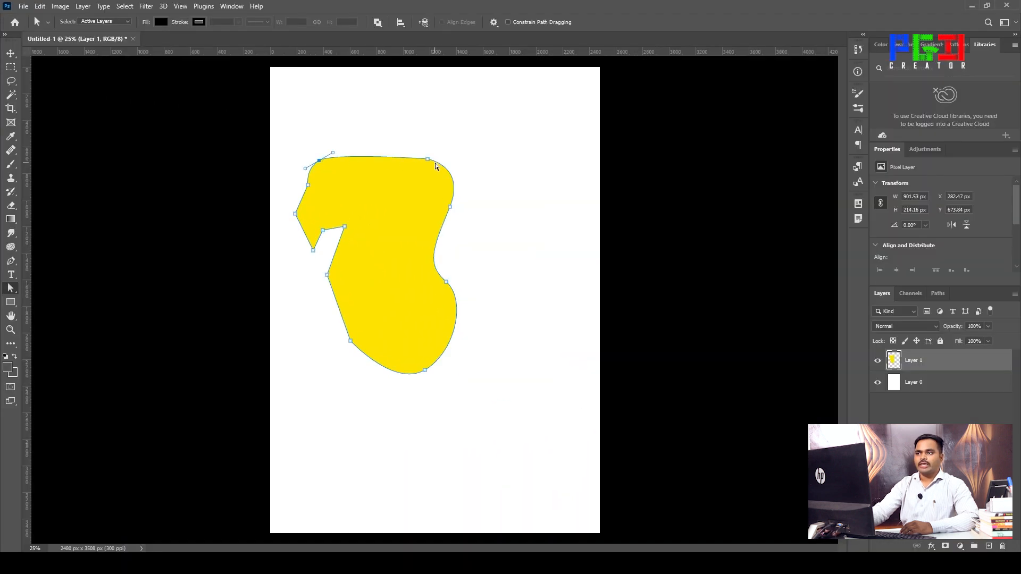
{"action": "left_click", "coordinate": [450, 208]}
{"action": "left_click", "coordinate": [427, 158]}
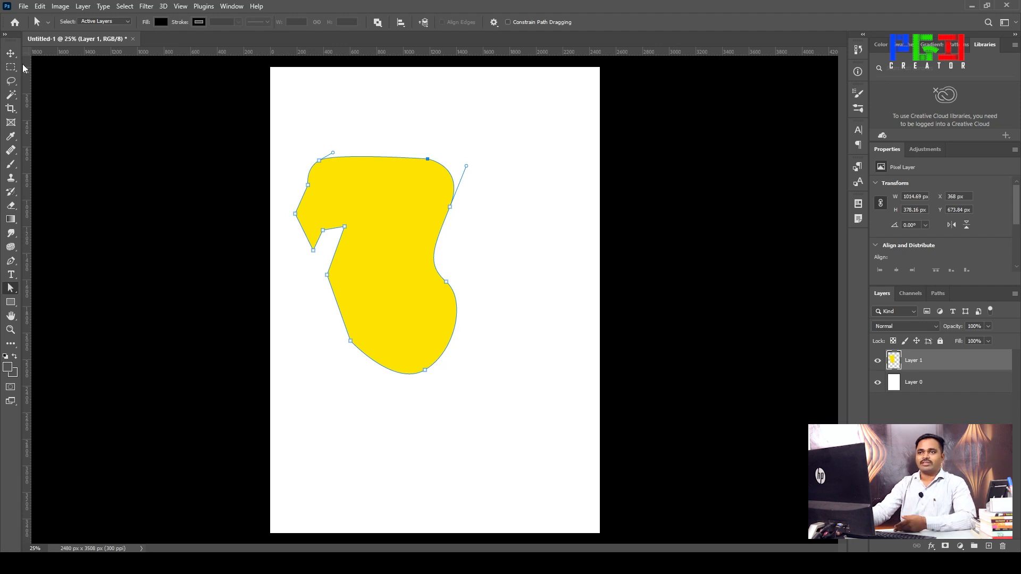
Move the yellow shape with the Move tool to the right side of the canvas, away from its path, and show the path outline again
{"action": "left_click", "coordinate": [10, 53]}
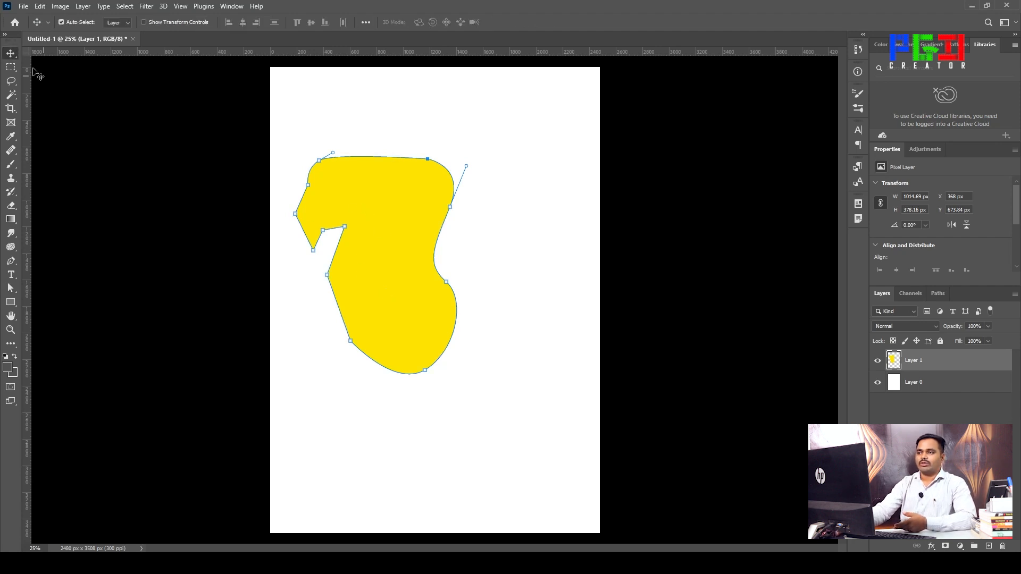
{"action": "left_click", "coordinate": [485, 228]}
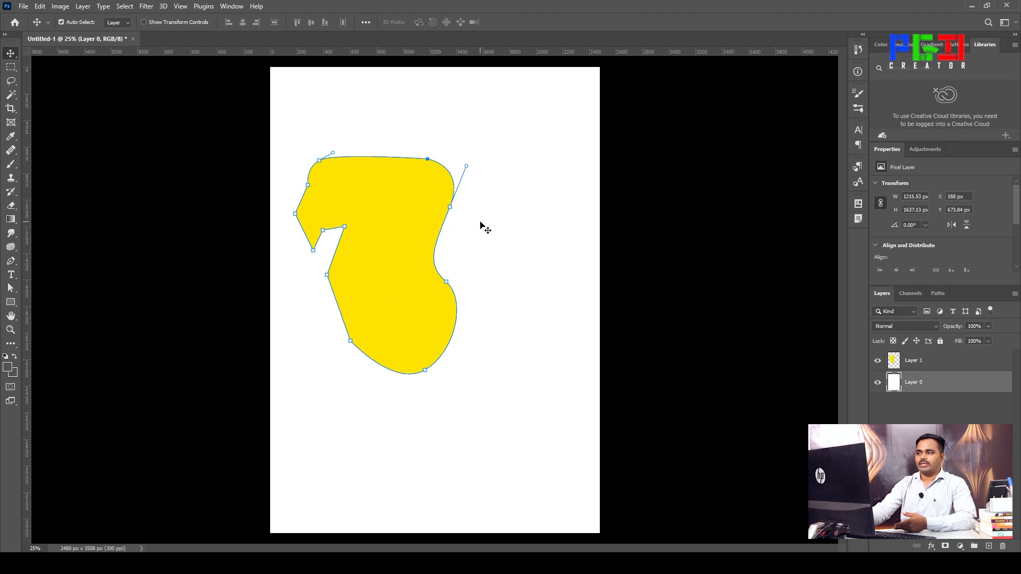
{"action": "left_click", "coordinate": [381, 210]}
{"action": "left_click_drag", "start_coordinate": [379, 198], "coordinate": [535, 252]}
{"action": "left_click", "coordinate": [391, 162]}
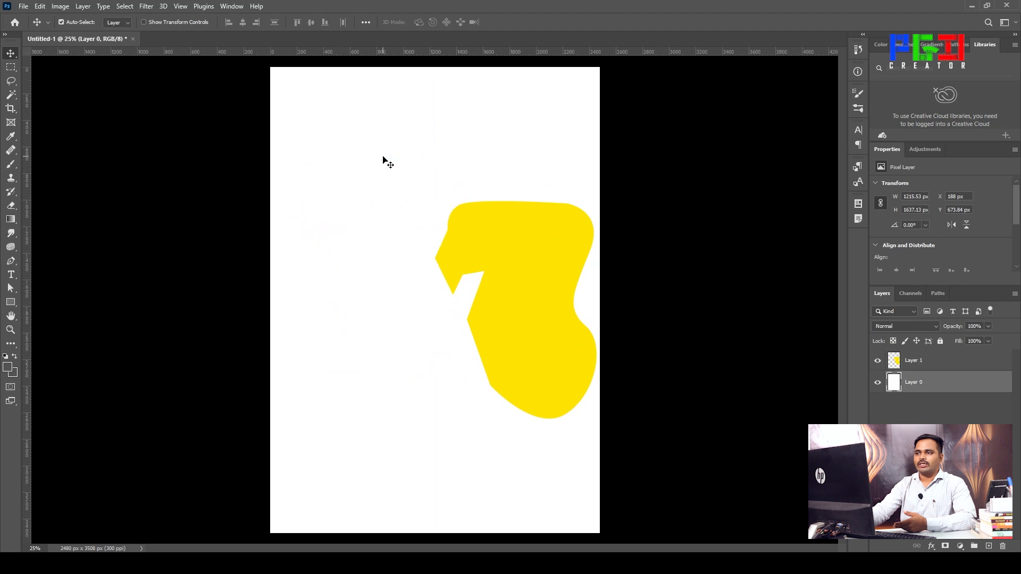
{"action": "key", "text": "ctrl+h"}
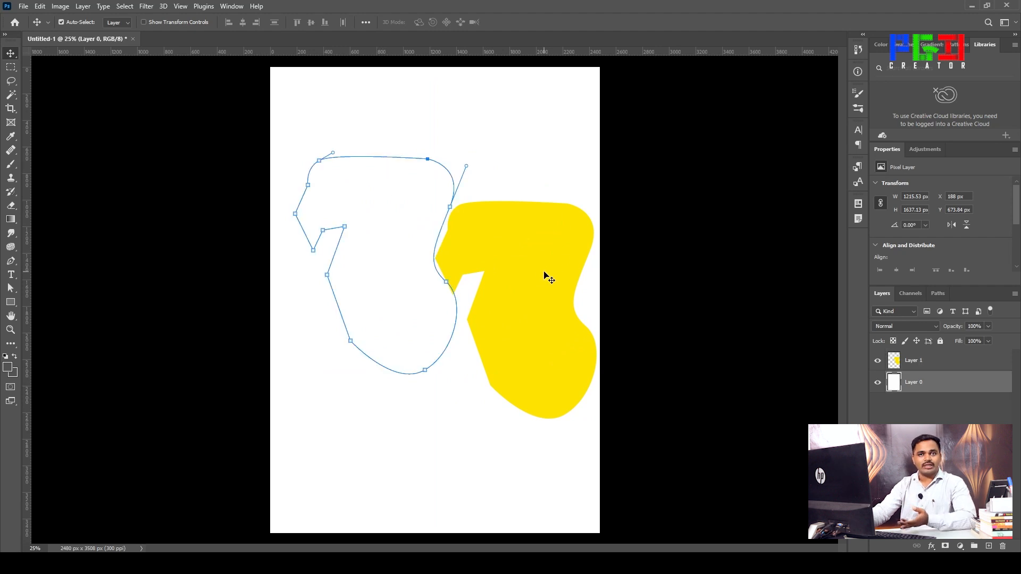
Move the yellow shape on Layer 1 down into the lower-right corner of the canvas
{"action": "left_click", "coordinate": [543, 290]}
{"action": "left_click_drag", "start_coordinate": [556, 325], "coordinate": [532, 372]}
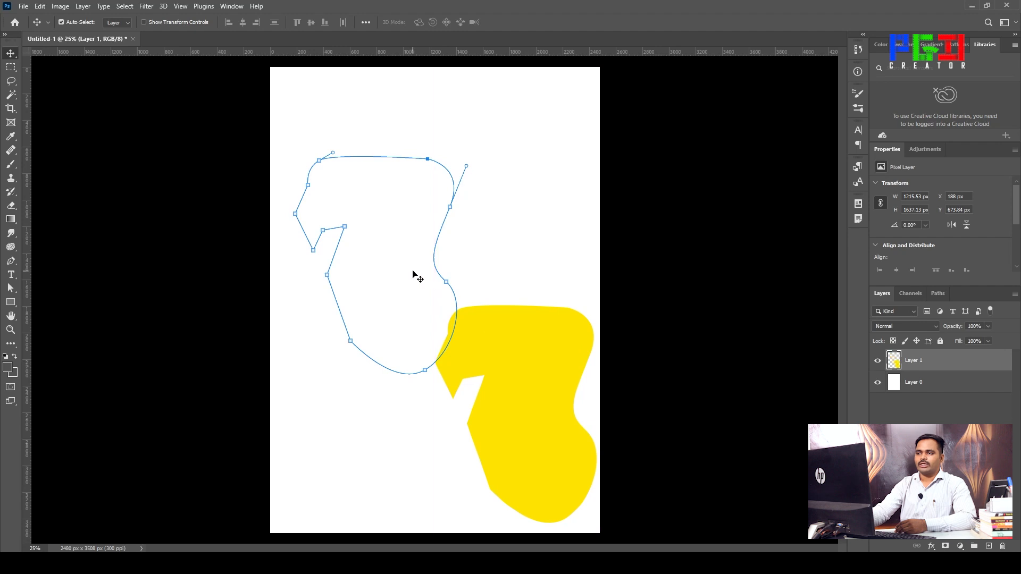
{"action": "left_click", "coordinate": [351, 160]}
{"action": "left_click", "coordinate": [938, 372]}
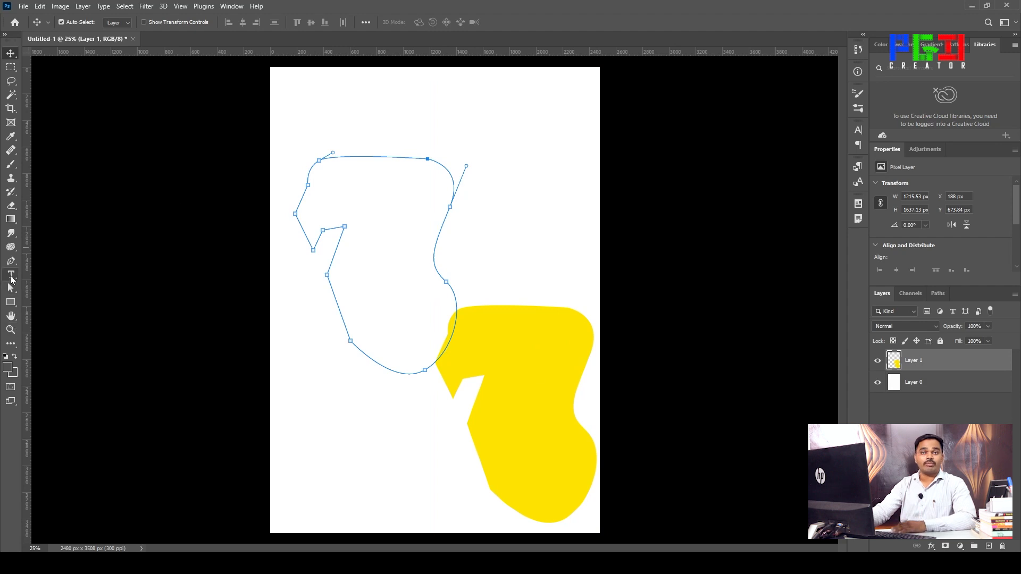
Move the whole path slightly up with the Path Selection tool, to about X 204 px, Y 590 px
{"action": "left_click", "coordinate": [11, 288]}
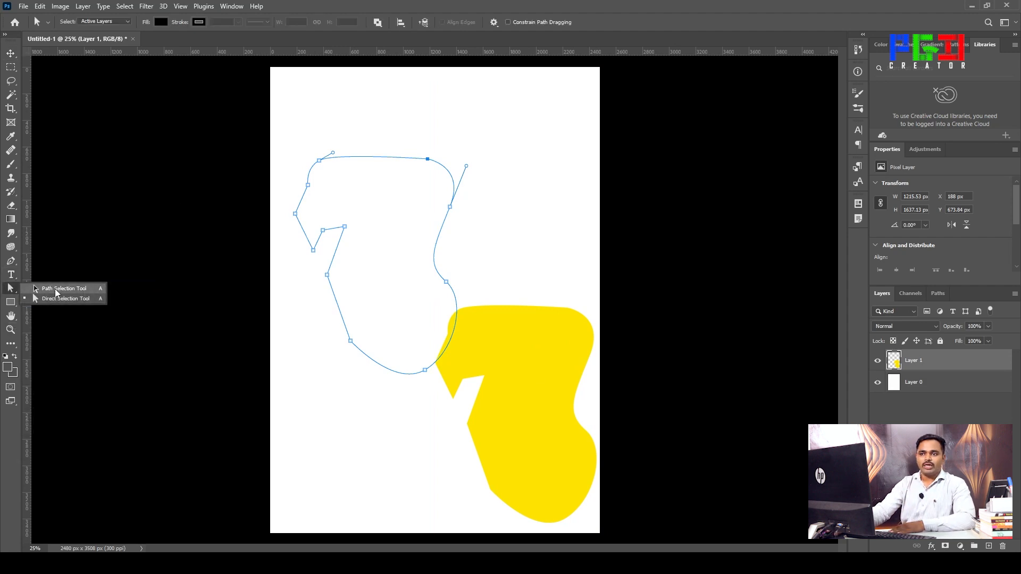
{"action": "left_click", "coordinate": [56, 289]}
{"action": "mouse_move", "coordinate": [320, 165]}
{"action": "left_mouse_down"}
{"action": "mouse_move", "coordinate": [333, 160]}
{"action": "mouse_move", "coordinate": [339, 111]}
{"action": "mouse_move", "coordinate": [333, 169]}
{"action": "mouse_move", "coordinate": [426, 206]}
{"action": "mouse_move", "coordinate": [336, 120]}
{"action": "mouse_move", "coordinate": [322, 153]}
{"action": "left_mouse_up"}
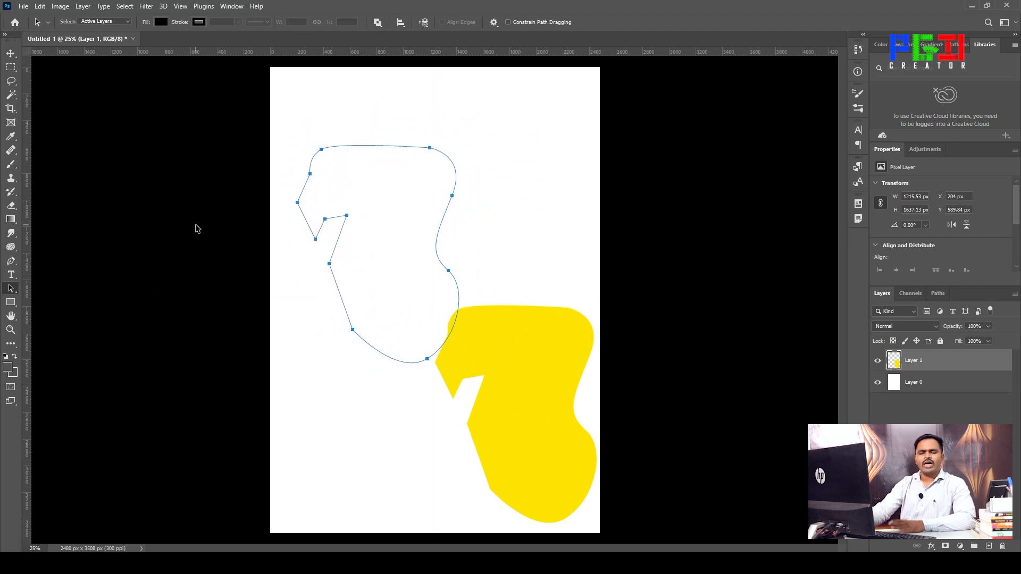
Move the path's upper-left anchor point up and to the right with the Direct Selection tool to reshape that corner
{"action": "right_click", "coordinate": [11, 288]}
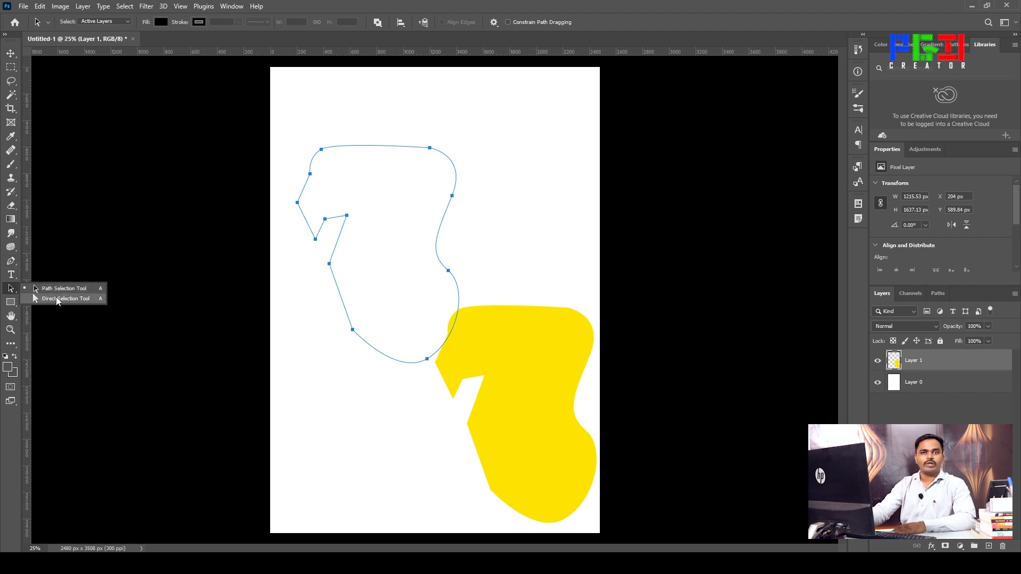
{"action": "left_click", "coordinate": [56, 298]}
{"action": "left_click", "coordinate": [321, 152]}
{"action": "left_click_drag", "start_coordinate": [321, 153], "coordinate": [365, 126]}
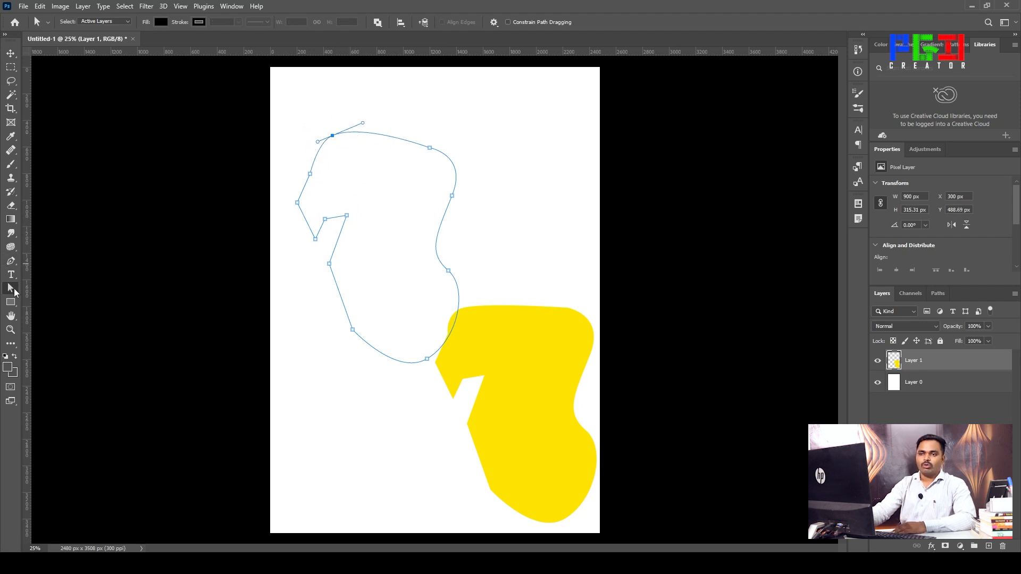
Move the whole path up with the Path Selection tool, to about X 244 px, Y 306 px
{"action": "right_click", "coordinate": [14, 292]}
{"action": "left_click", "coordinate": [49, 290]}
{"action": "left_click_drag", "start_coordinate": [311, 176], "coordinate": [307, 156]}
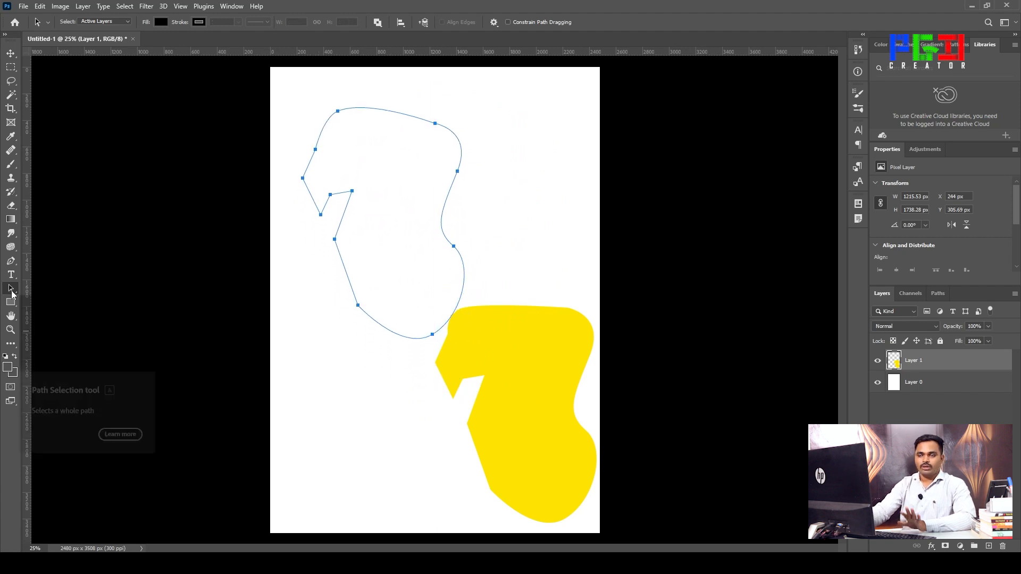
Examine the tool choices offered by Stroke Path for the pen path, try Brush, and leave without applying a stroke
{"action": "left_click", "coordinate": [11, 261]}
{"action": "right_click", "coordinate": [11, 262]}
{"action": "left_click", "coordinate": [45, 264]}
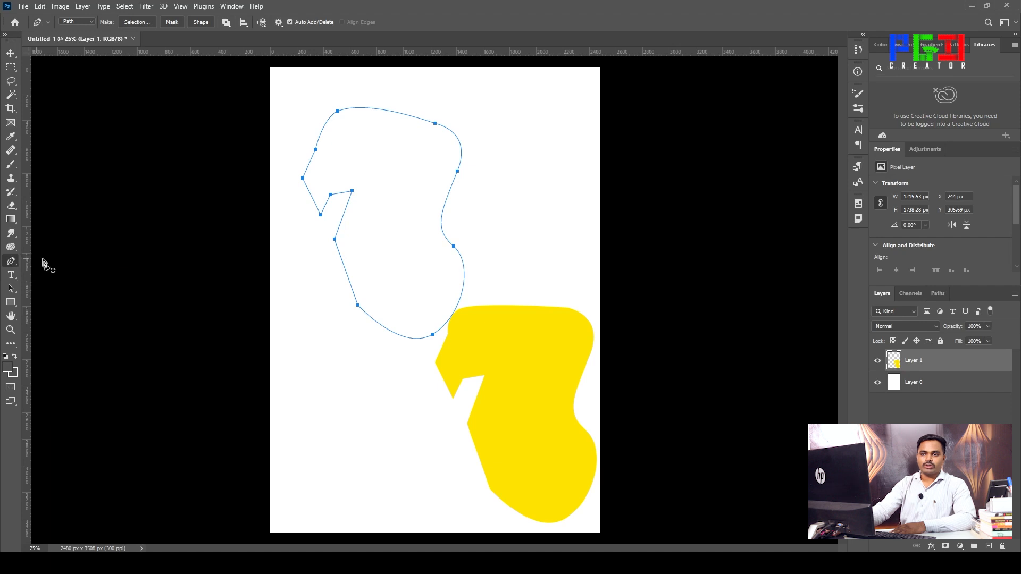
{"action": "right_click", "coordinate": [355, 115]}
{"action": "left_click", "coordinate": [393, 193]}
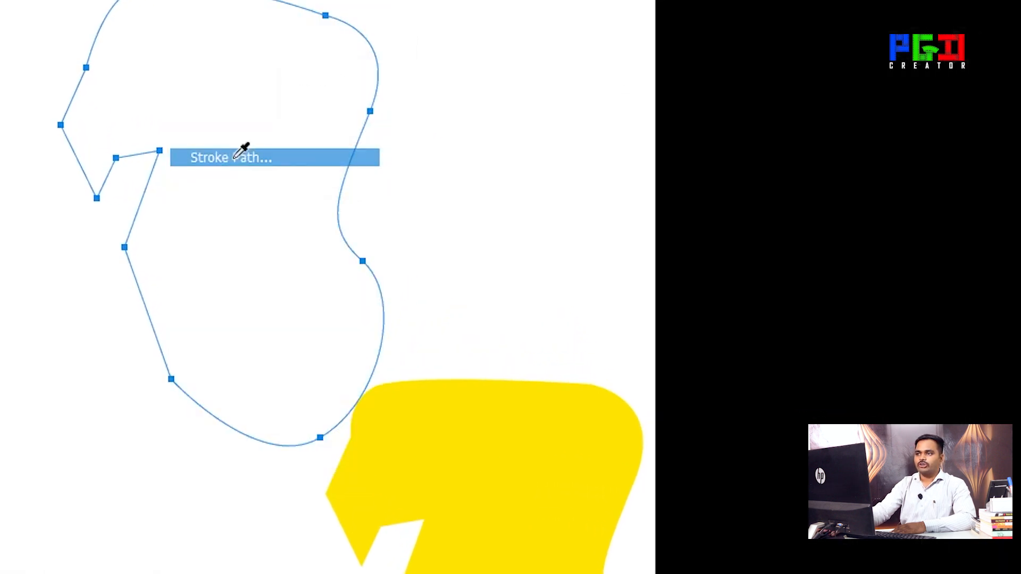
{"action": "left_click", "coordinate": [474, 118]}
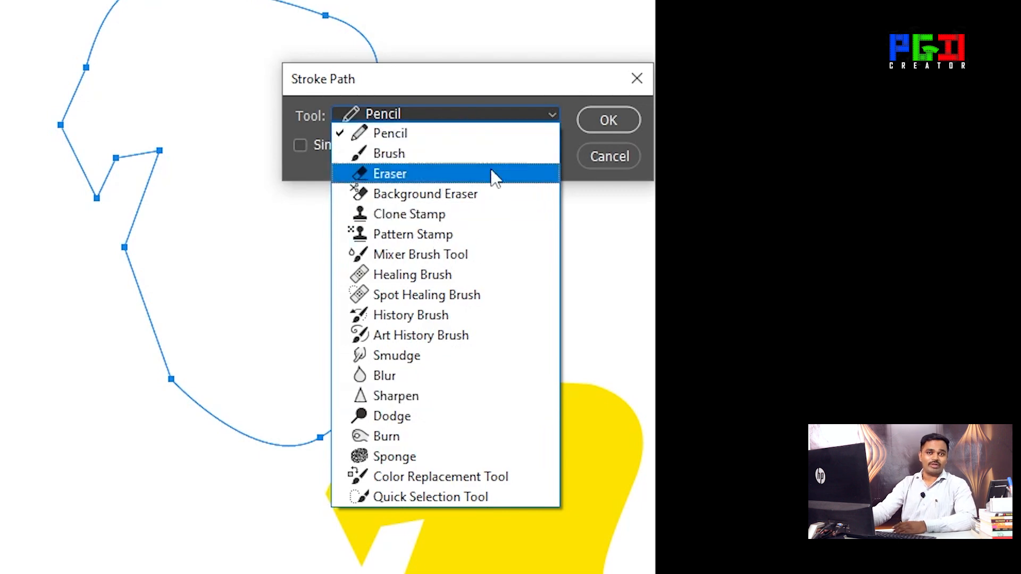
{"action": "left_click", "coordinate": [478, 117]}
{"action": "left_click", "coordinate": [458, 117]}
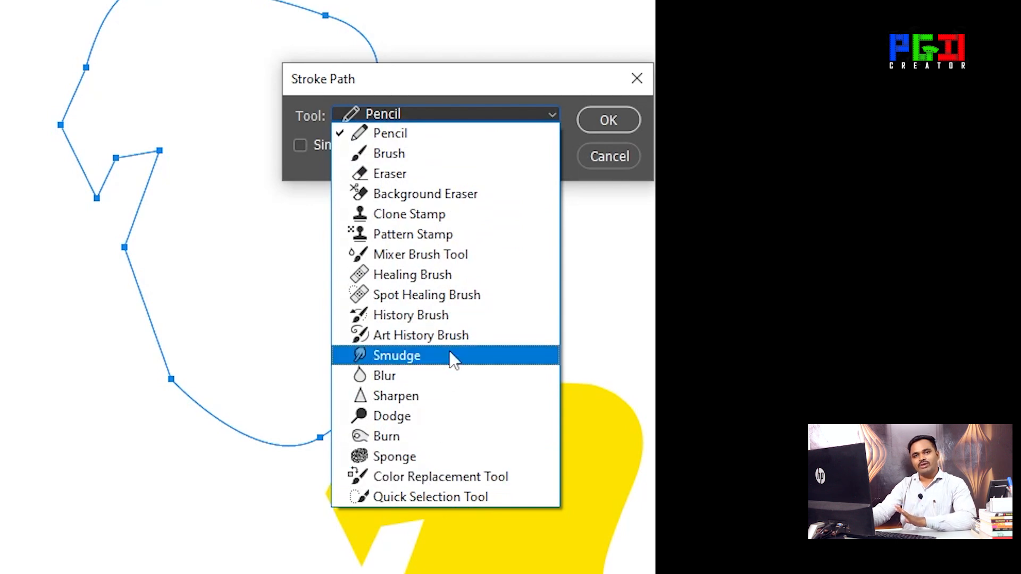
{"action": "left_click", "coordinate": [384, 157]}
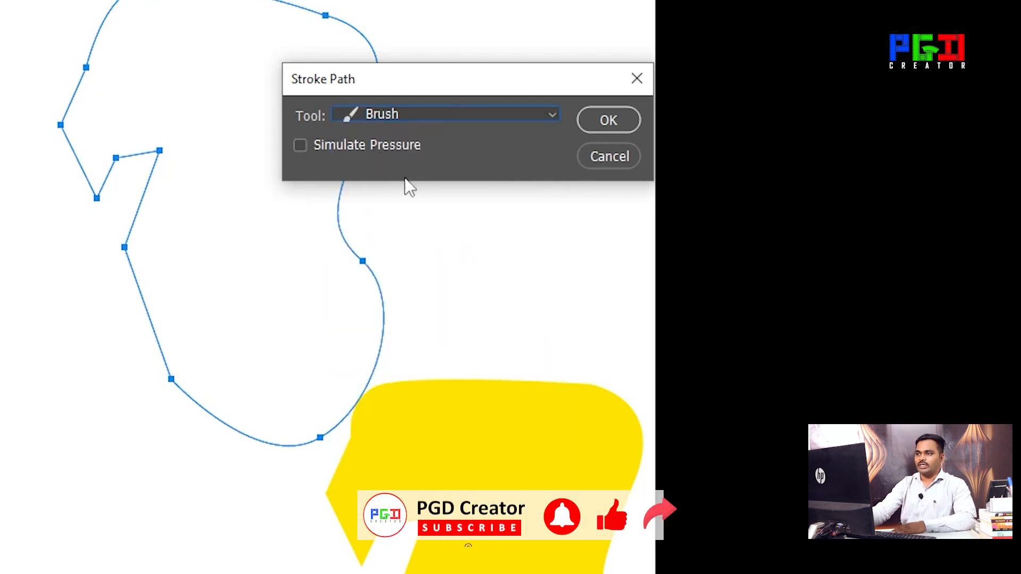
{"action": "left_click", "coordinate": [603, 157]}
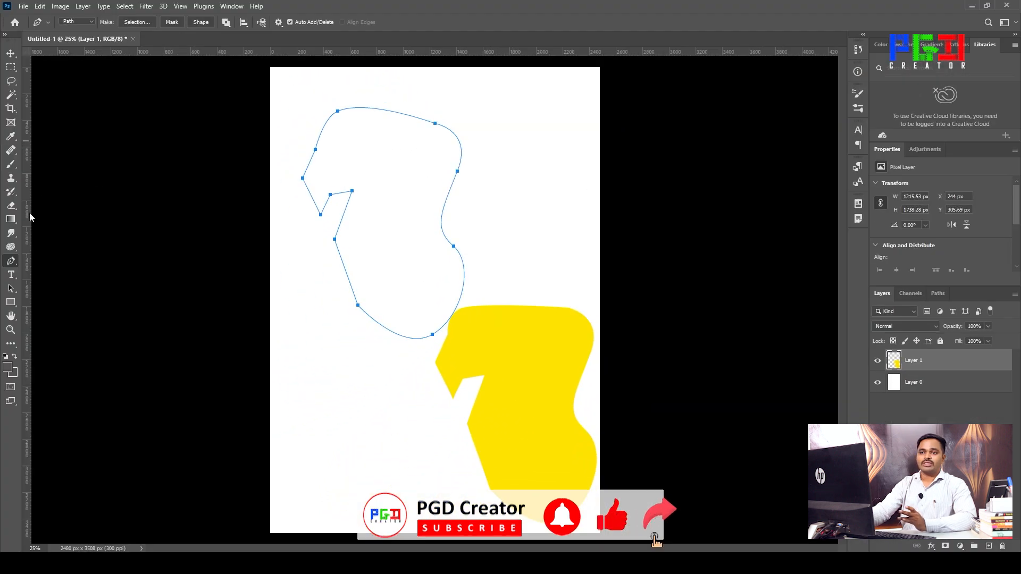
Set up the Brush tool with a size of 80 and the red foreground colour ff0000
{"action": "key", "text": "b"}
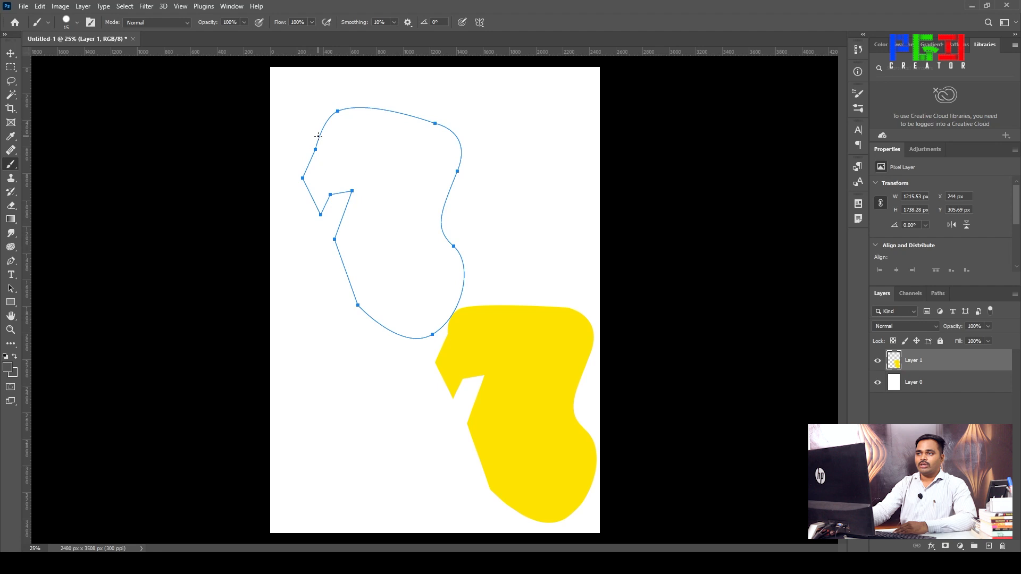
{"action": "key", "text": "bracketright"}
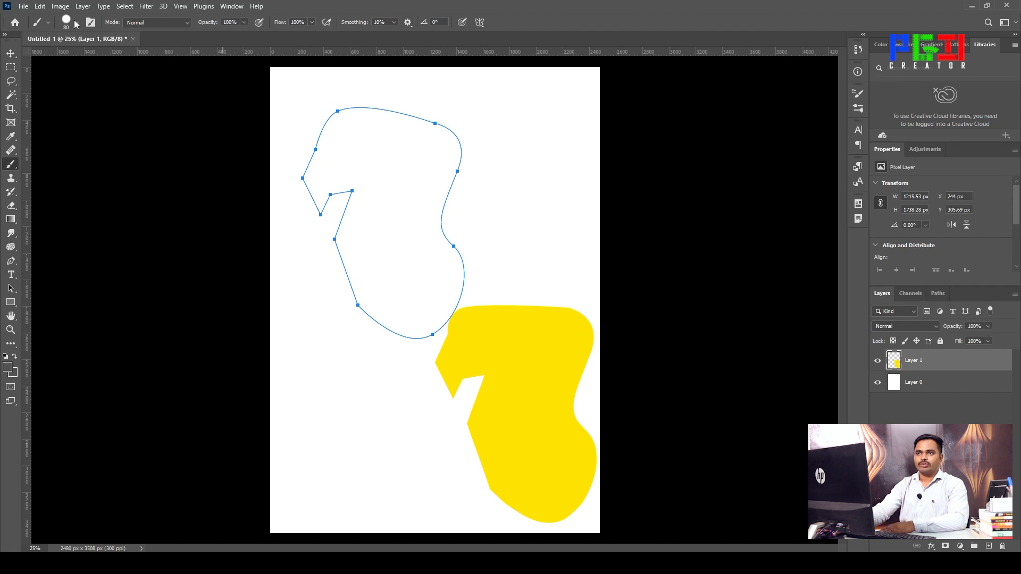
{"action": "left_click", "coordinate": [8, 366]}
{"action": "type", "text": "ff0000"}
{"action": "left_click", "coordinate": [828, 197]}
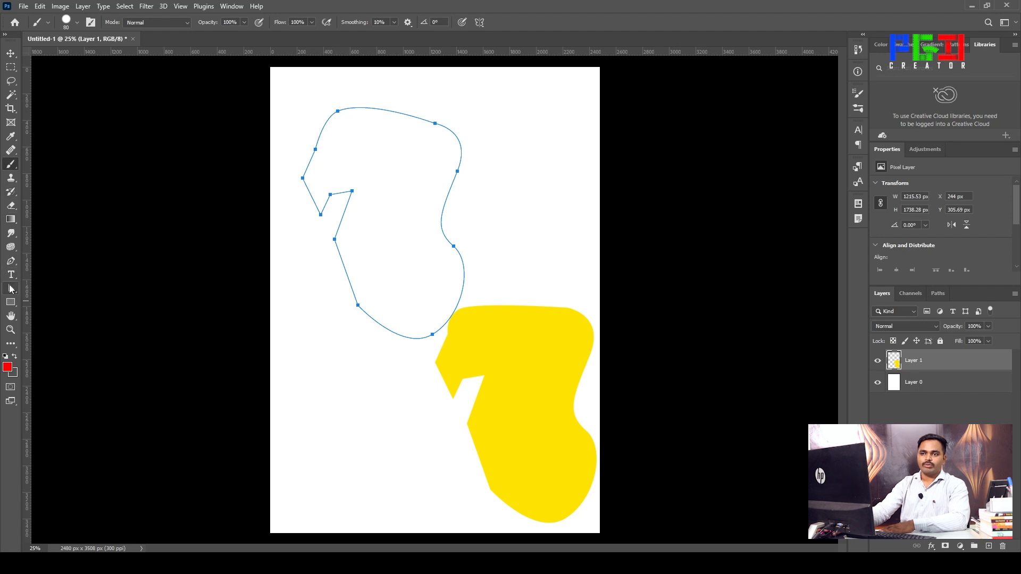
Stroke the pen path on Layer 1 using the Brush, with Simulate Pressure off
{"action": "left_click", "coordinate": [11, 261]}
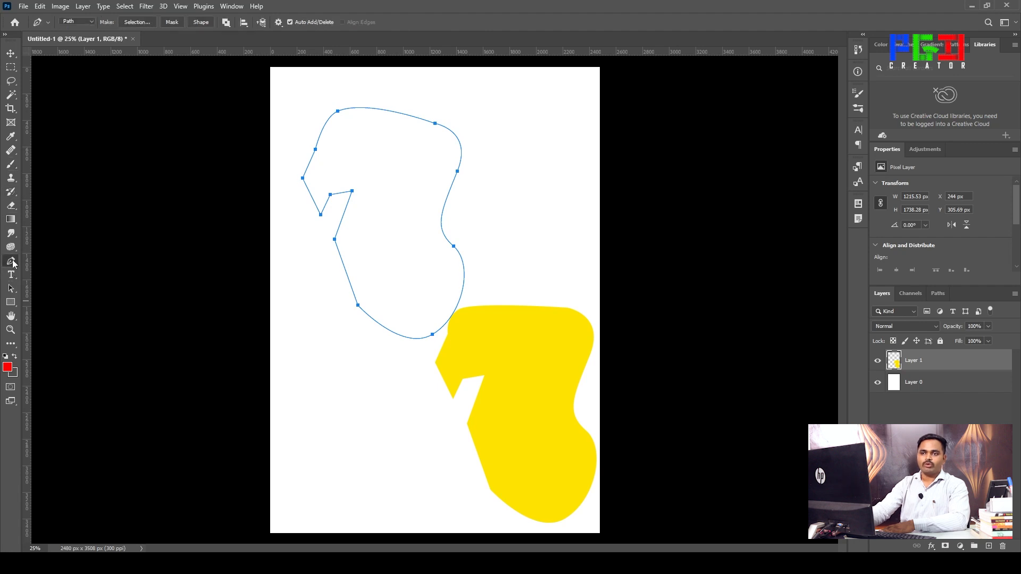
{"action": "right_click", "coordinate": [320, 137]}
{"action": "left_click", "coordinate": [362, 222]}
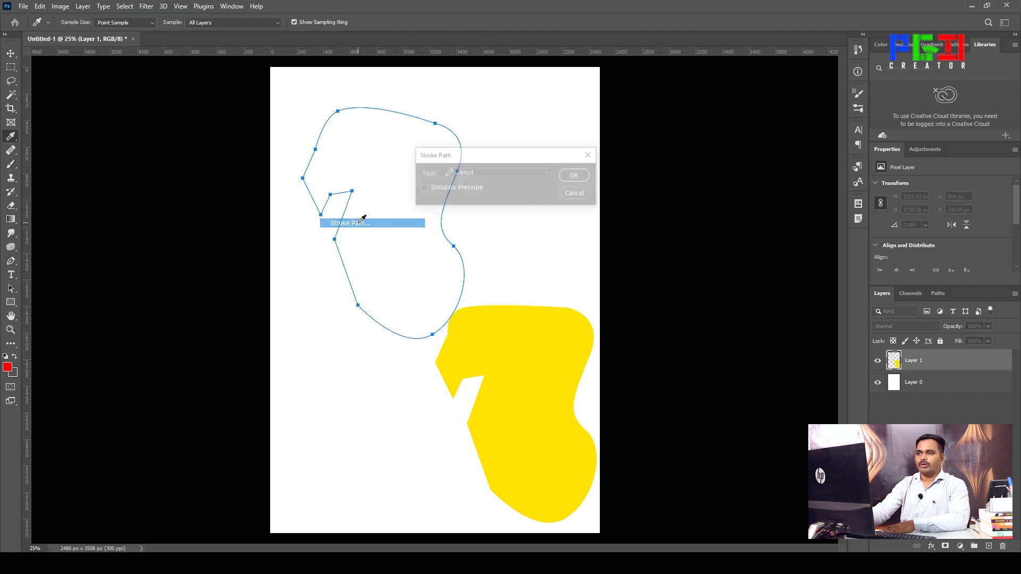
{"action": "left_click", "coordinate": [495, 173]}
{"action": "left_click", "coordinate": [474, 192]}
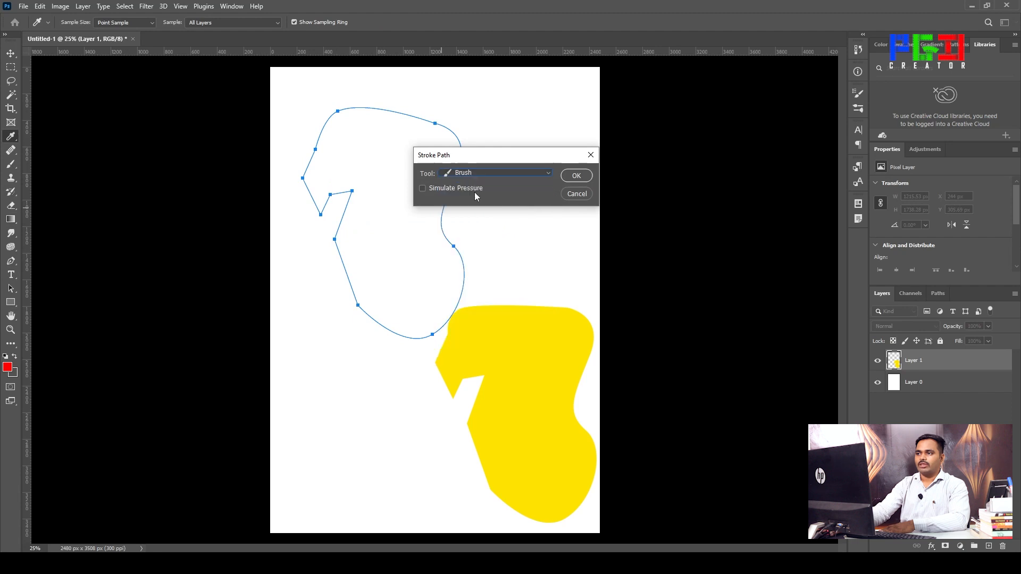
{"action": "left_click", "coordinate": [576, 175]}
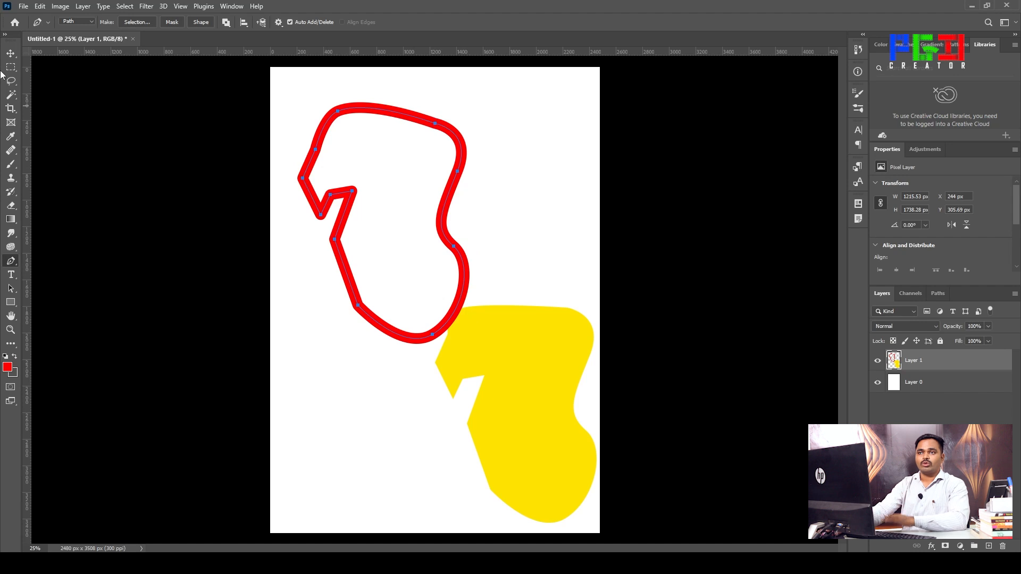
Move the path down off its red stroke with the Path Selection tool, to about X 166 px, Y 1127 px
{"action": "left_click", "coordinate": [12, 288]}
{"action": "right_click", "coordinate": [11, 289]}
{"action": "left_click", "coordinate": [43, 290]}
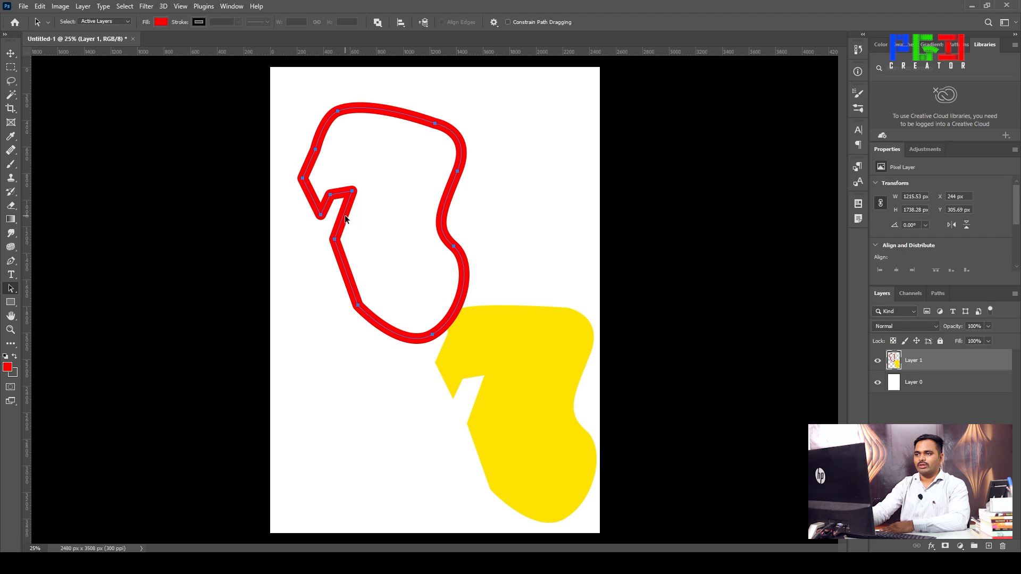
{"action": "mouse_move", "coordinate": [344, 215]}
{"action": "left_mouse_down"}
{"action": "mouse_move", "coordinate": [399, 234]}
{"action": "mouse_move", "coordinate": [407, 343]}
{"action": "mouse_move", "coordinate": [342, 237]}
{"action": "mouse_move", "coordinate": [229, 270]}
{"action": "mouse_move", "coordinate": [217, 338]}
{"action": "mouse_move", "coordinate": [426, 281]}
{"action": "mouse_move", "coordinate": [525, 367]}
{"action": "mouse_move", "coordinate": [367, 370]}
{"action": "mouse_move", "coordinate": [374, 348]}
{"action": "mouse_move", "coordinate": [494, 356]}
{"action": "mouse_move", "coordinate": [420, 336]}
{"action": "mouse_move", "coordinate": [339, 188]}
{"action": "mouse_move", "coordinate": [354, 299]}
{"action": "mouse_move", "coordinate": [341, 329]}
{"action": "left_mouse_up"}
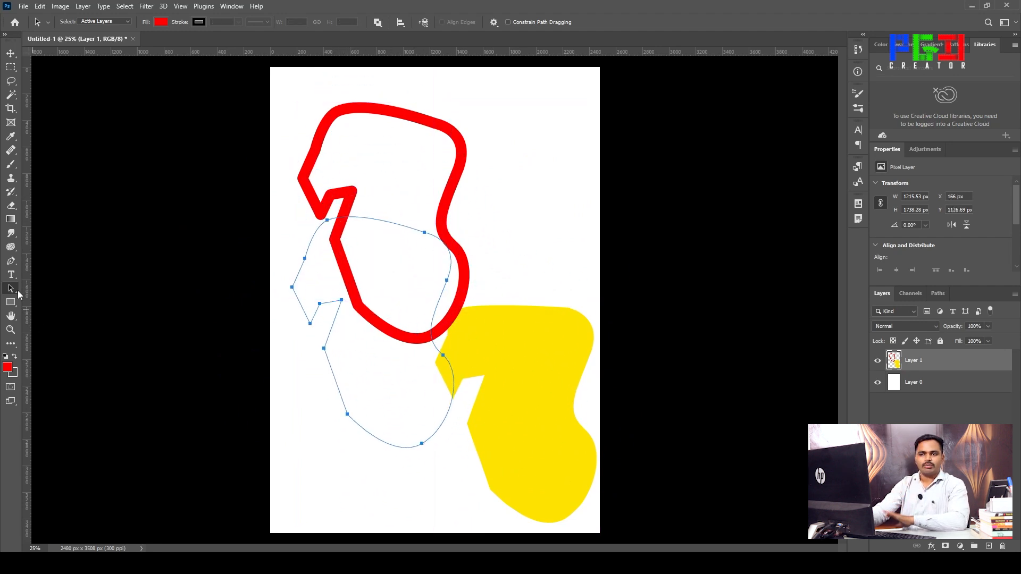
Convert the path into a new anti-aliased selection with a feather radius of 0 pixels
{"action": "left_click", "coordinate": [11, 261]}
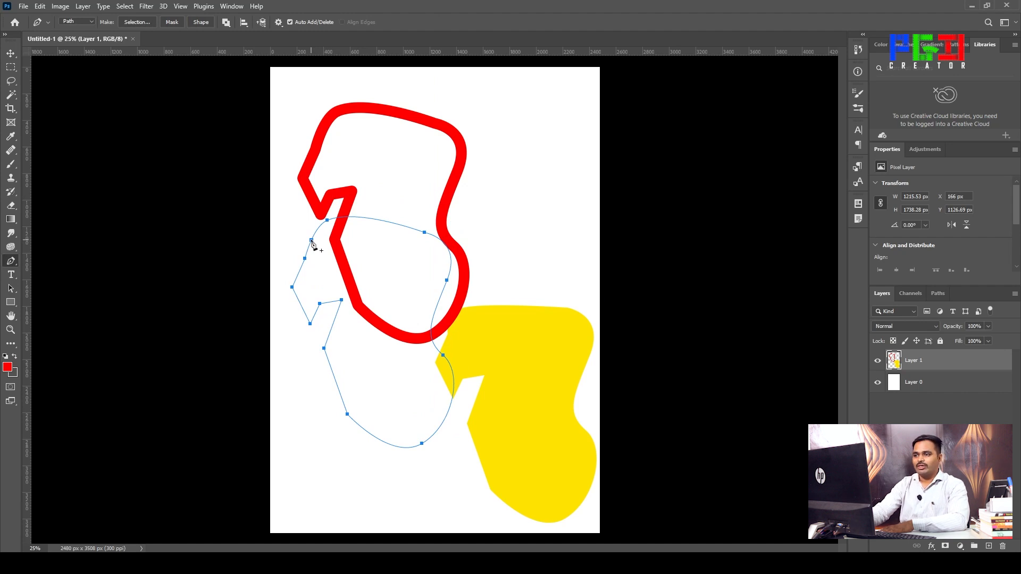
{"action": "right_click", "coordinate": [312, 241]}
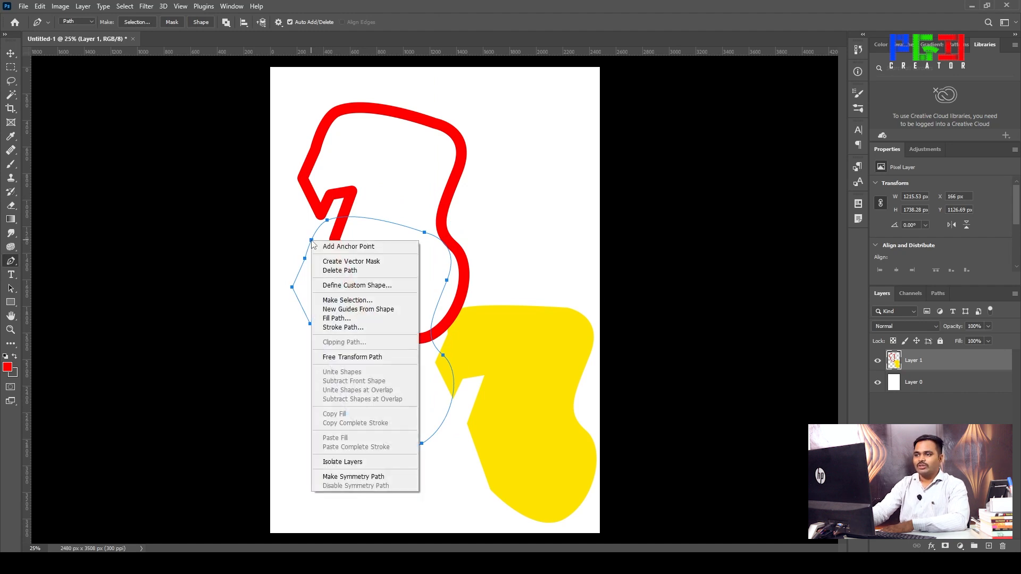
{"action": "left_click", "coordinate": [374, 303]}
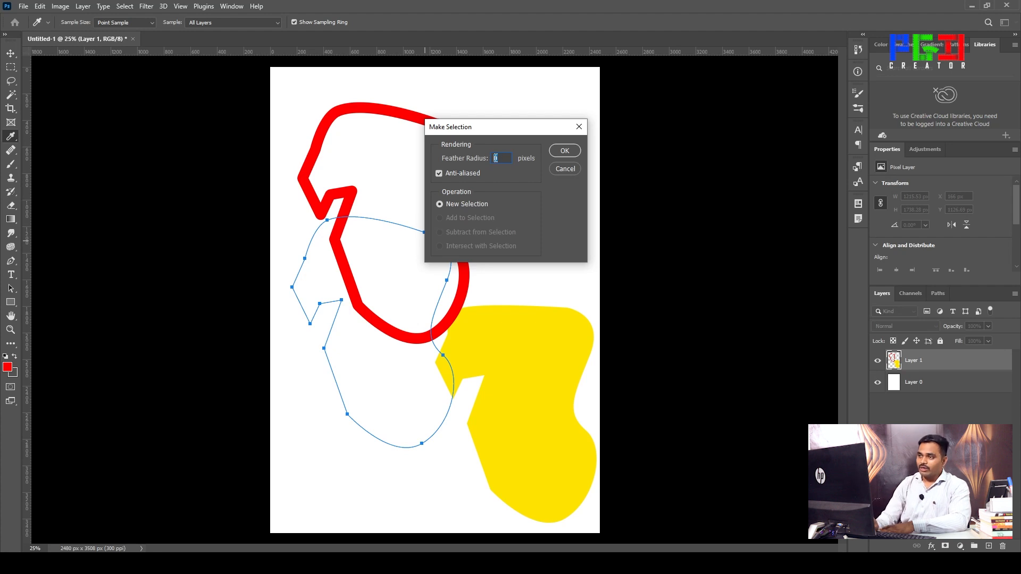
{"action": "left_click", "coordinate": [567, 153]}
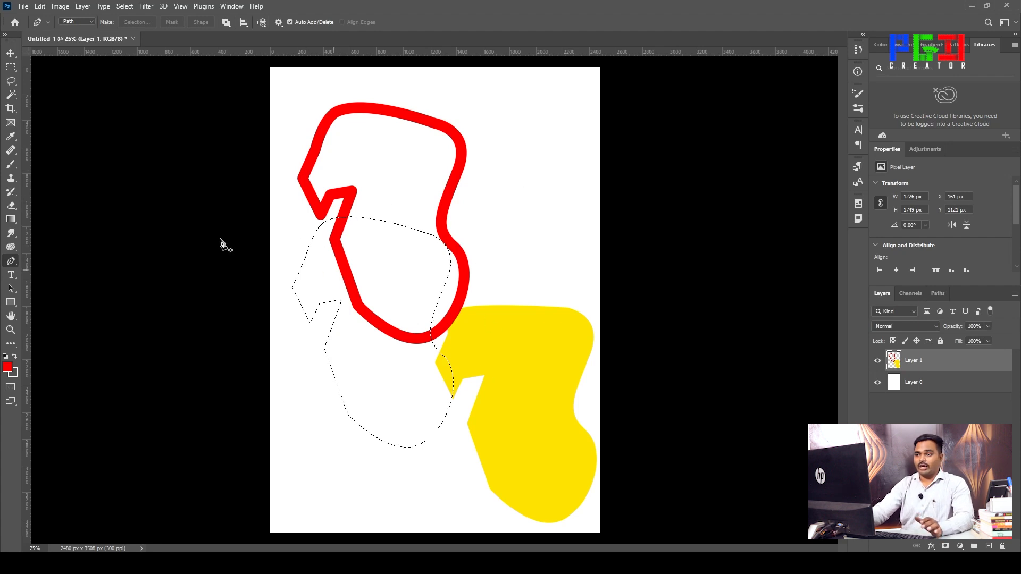
Subtract a small area from the selection's upper-right corner with the Lasso tool
{"action": "left_click_drag", "start_coordinate": [10, 80], "coordinate": [54, 81]}
{"action": "left_click", "coordinate": [54, 82]}
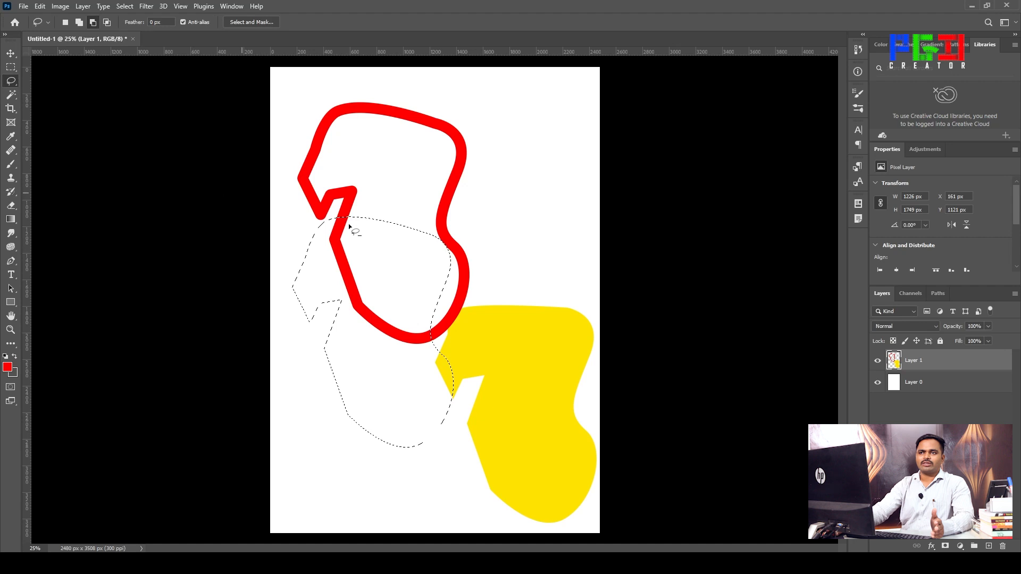
{"action": "mouse_move", "coordinate": [424, 217]}
{"action": "left_mouse_down"}
{"action": "mouse_move", "coordinate": [422, 264]}
{"action": "mouse_move", "coordinate": [433, 224]}
{"action": "left_mouse_up"}
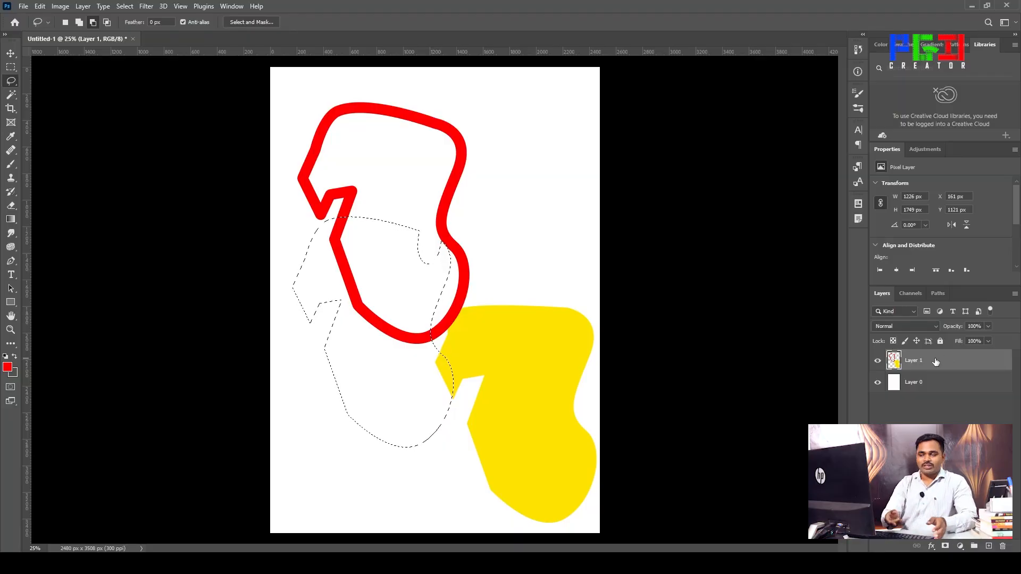
Copy the selected part of Layer 1 to a new layer and hide Layer 1
{"action": "key", "text": "ctrl+j"}
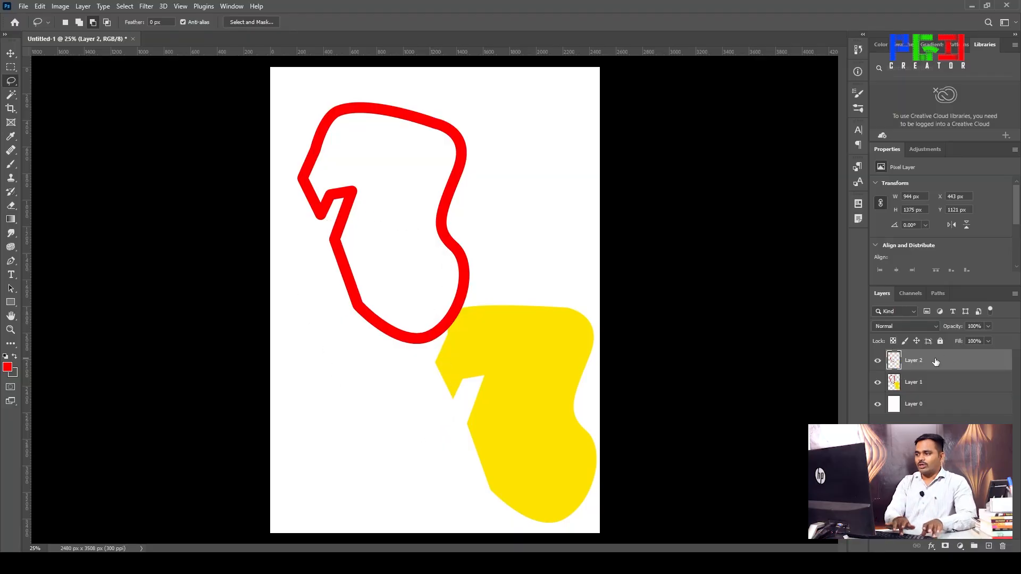
{"action": "left_click", "coordinate": [878, 383]}
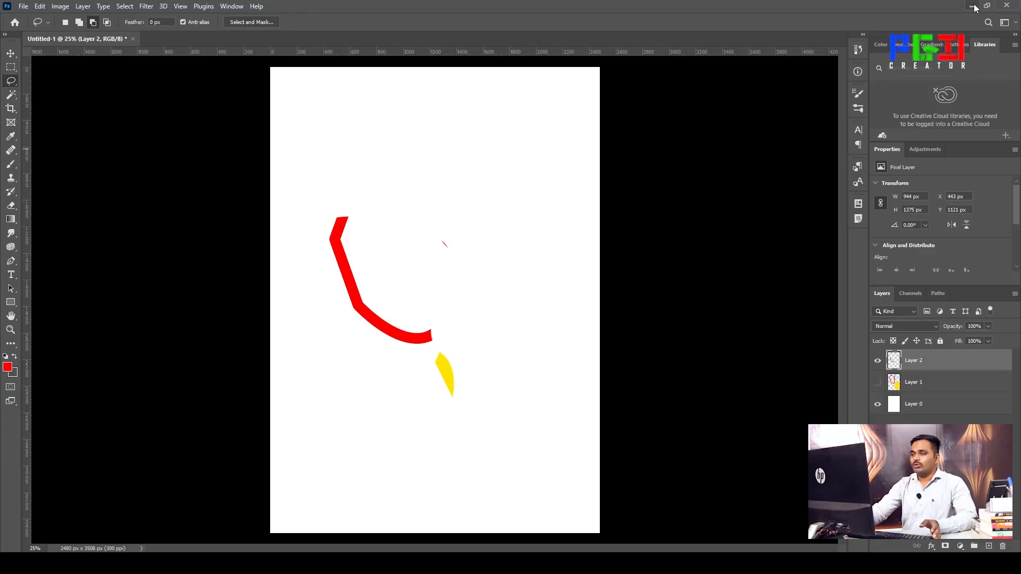
Open the desktop photo IMG_1628 as a separate document in Photoshop
{"action": "left_click", "coordinate": [348, 564]}
{"action": "mouse_move", "coordinate": [341, 536]}
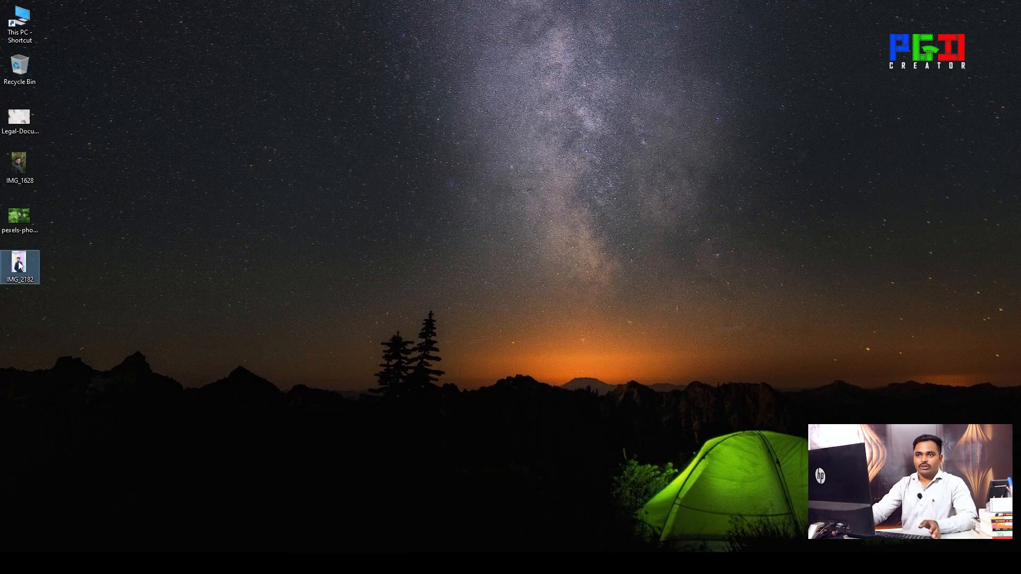
{"action": "left_click_drag", "start_coordinate": [24, 174], "coordinate": [362, 505]}
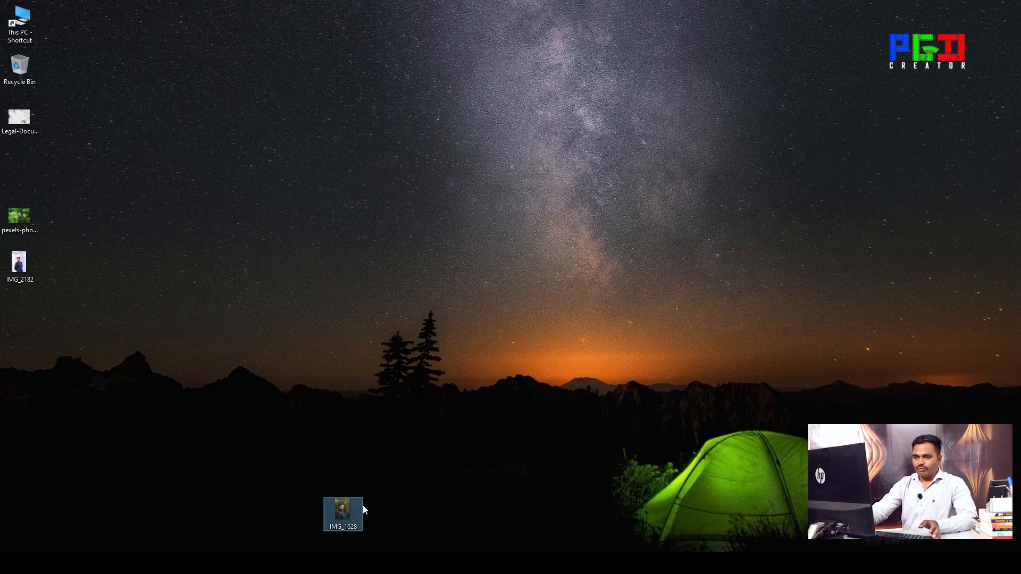
{"action": "left_click_drag", "start_coordinate": [353, 551], "coordinate": [205, 40]}
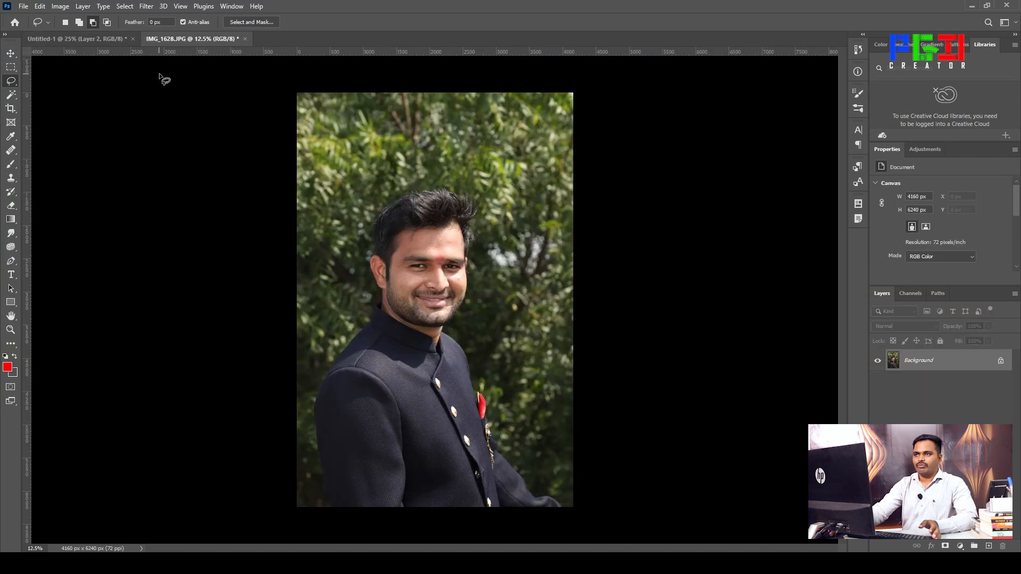
In the photo's Image Size settings, set the height to 300 pixels and the resolution to 300 pixels/inch
{"action": "left_click", "coordinate": [60, 6]}
{"action": "mouse_move", "coordinate": [89, 36]}
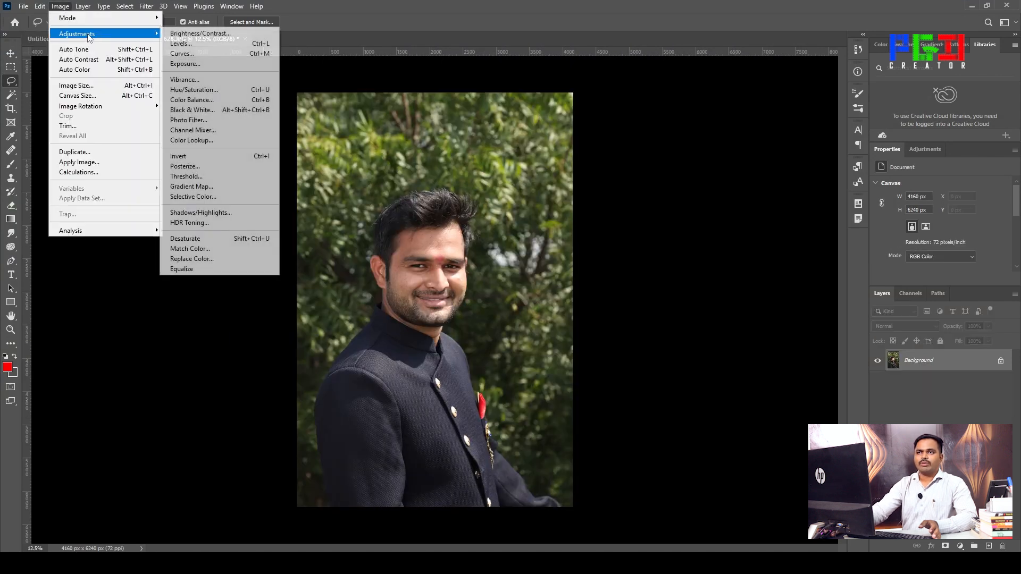
{"action": "left_click", "coordinate": [76, 85]}
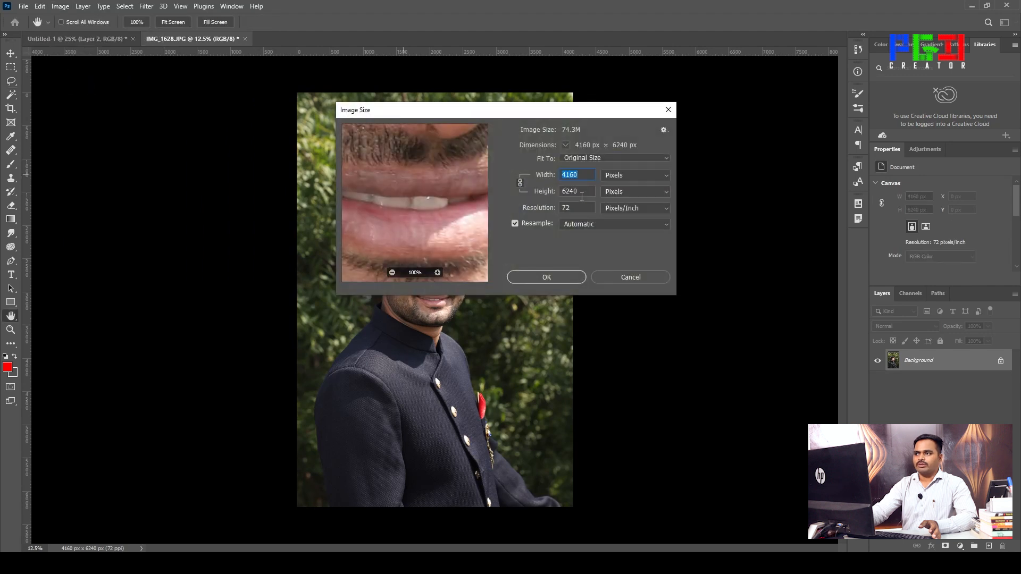
{"action": "key", "text": "Tab"}
{"action": "type", "text": "300"}
{"action": "key", "text": "Tab"}
{"action": "type", "text": "300"}
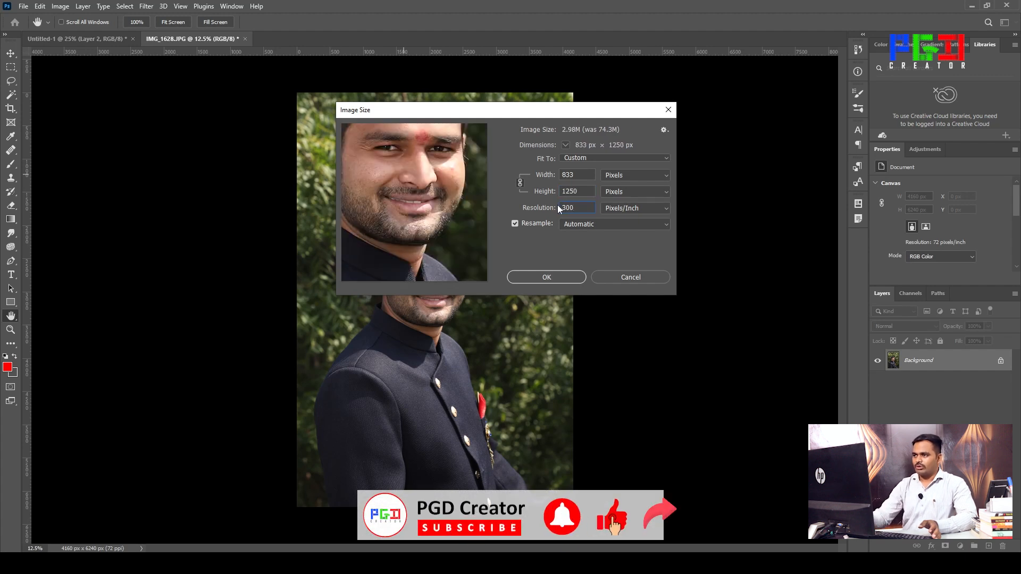
Set the photo's width to 1000 pixels in the Image Size settings
{"action": "left_click", "coordinate": [554, 176]}
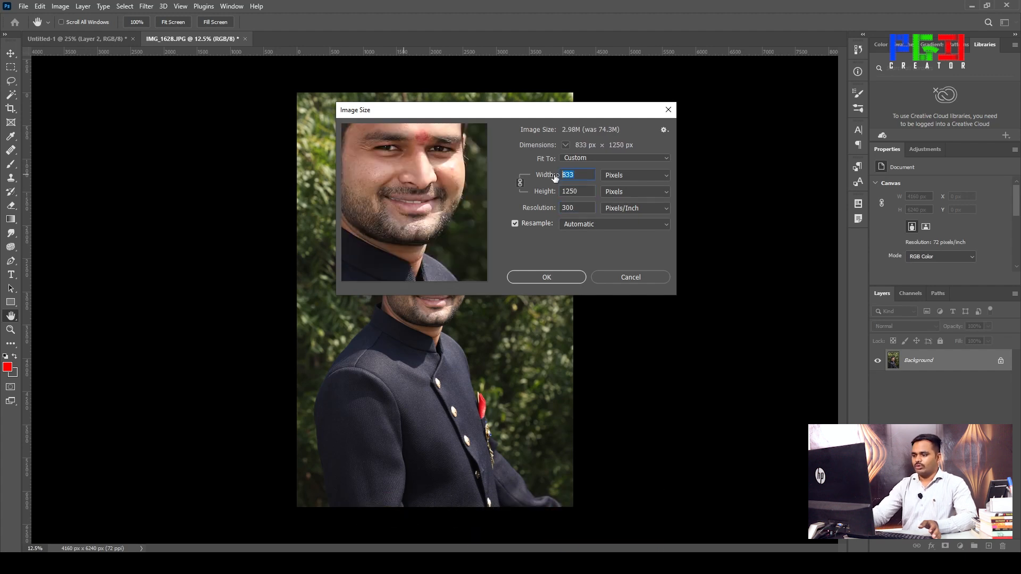
{"action": "type", "text": "100"}
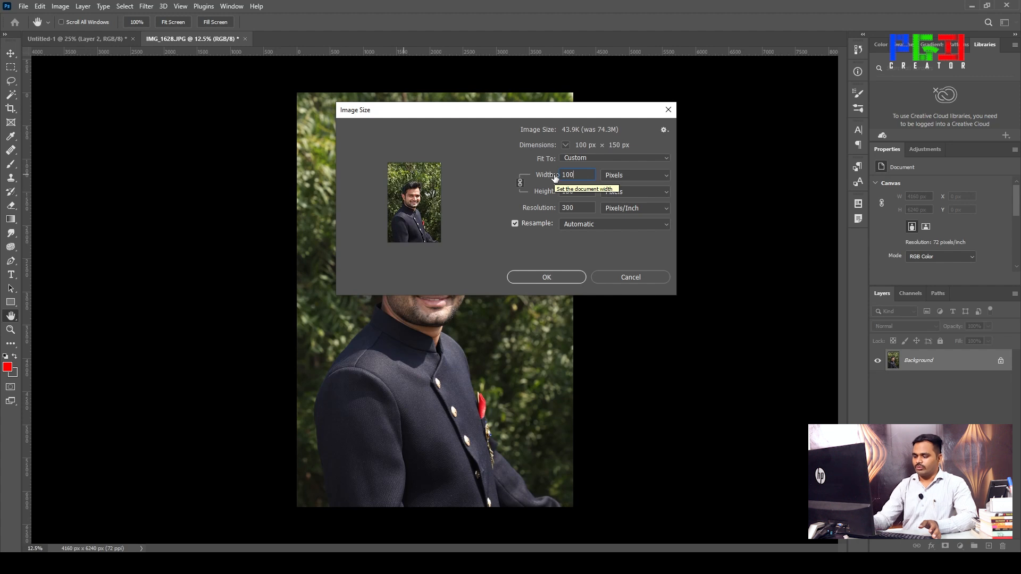
{"action": "type", "text": "0"}
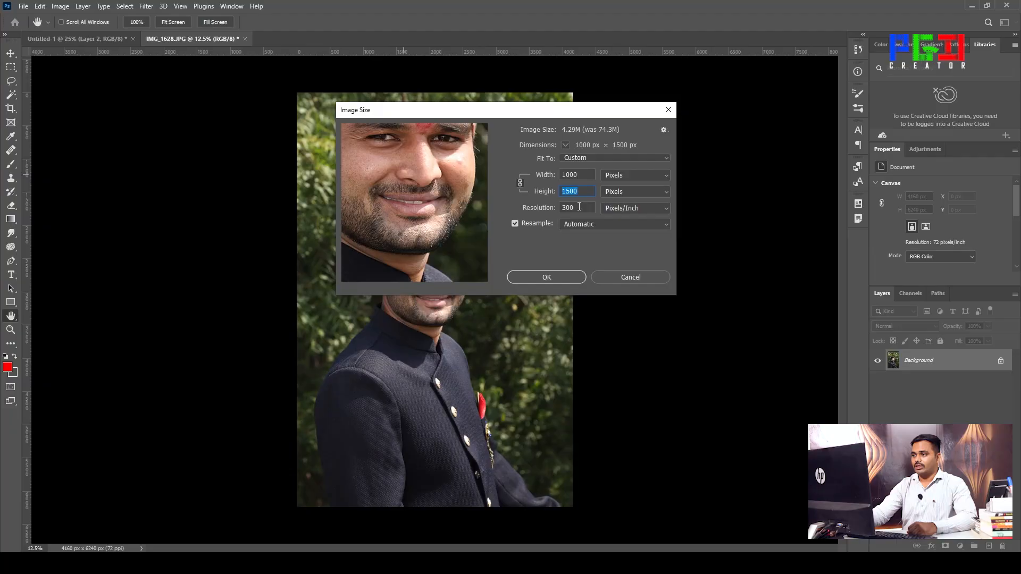
Apply the resize of the photo to 1000 × 1500 pixels at 300 pixels/inch
{"action": "left_click", "coordinate": [583, 190]}
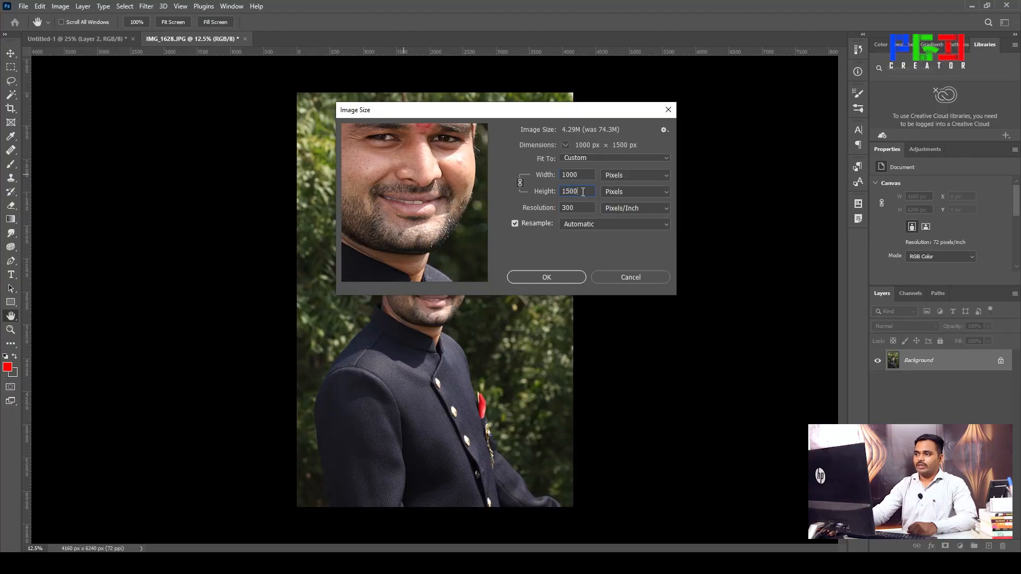
{"action": "left_click", "coordinate": [564, 281]}
{"action": "left_click", "coordinate": [547, 278]}
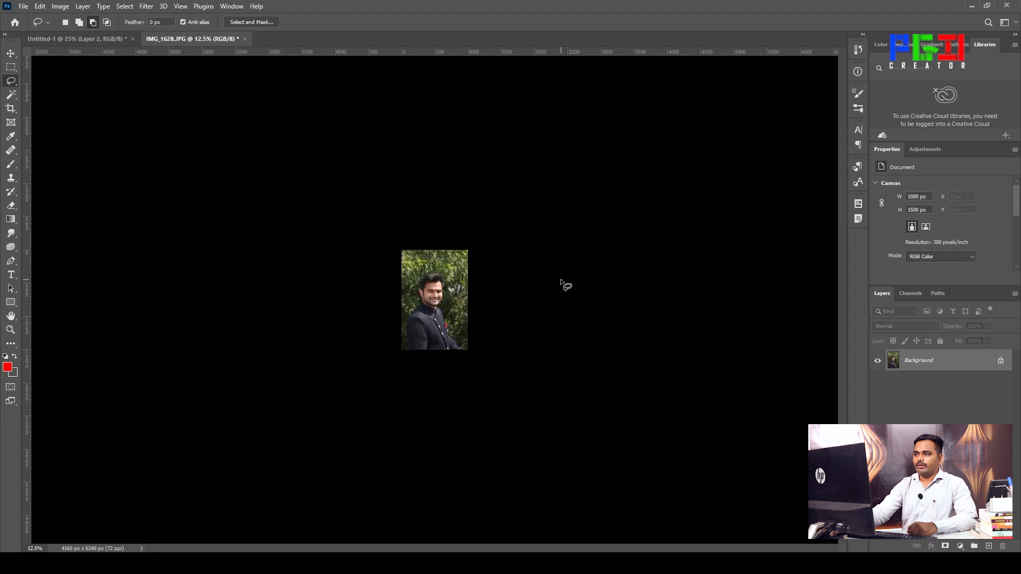
Start a Pen tool path where the sleeve's outer edge meets the photo's lower border and add a curved anchor farther up that edge
{"action": "key", "text": "z"}
{"action": "left_click", "coordinate": [457, 313]}
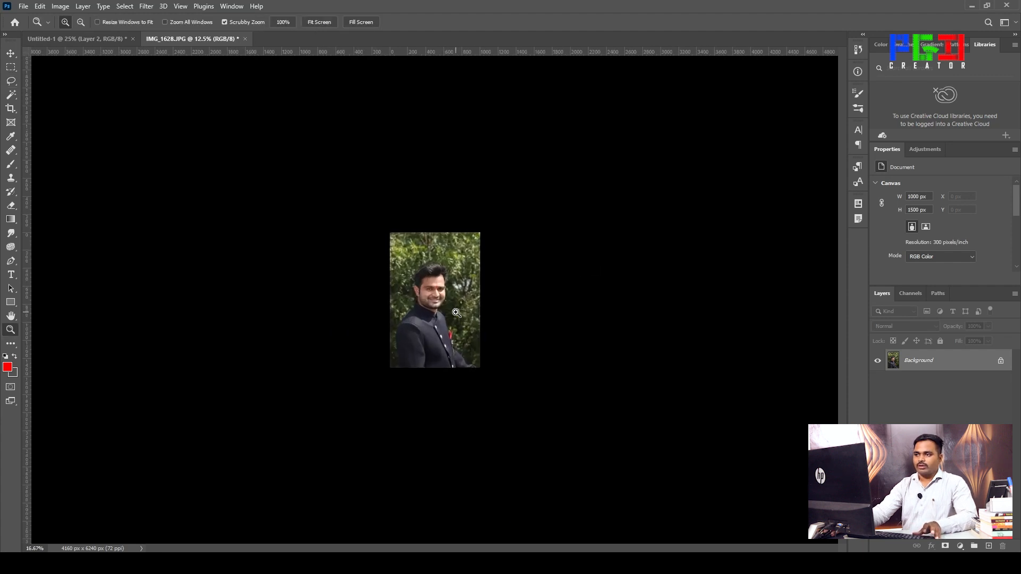
{"action": "left_click", "coordinate": [457, 313]}
{"action": "left_click", "coordinate": [479, 286]}
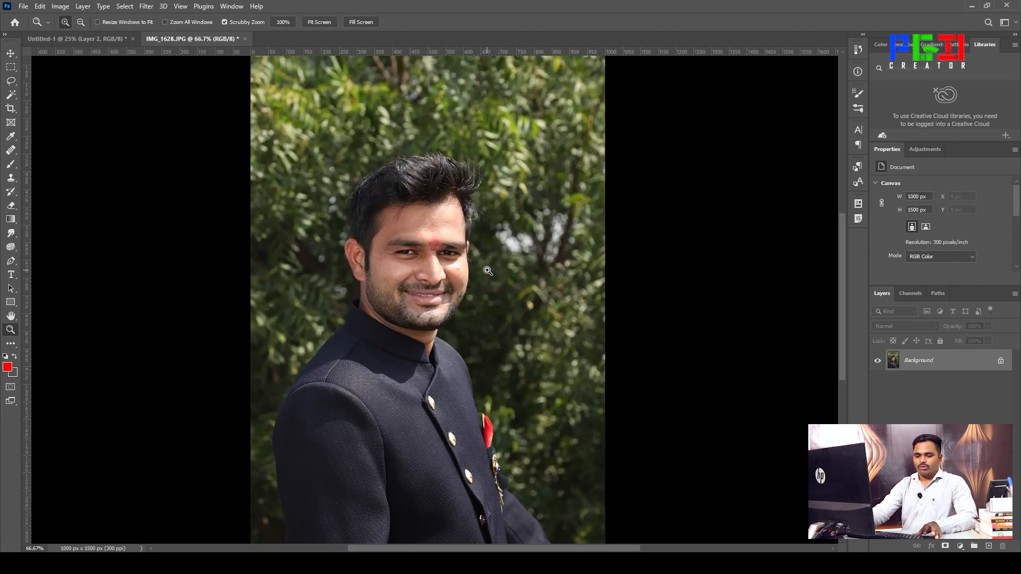
{"action": "left_click", "coordinate": [487, 270], "text": "alt"}
{"action": "left_click", "coordinate": [461, 287]}
{"action": "scroll", "coordinate": [473, 327], "scroll_direction": "down", "scroll_amount": 2}
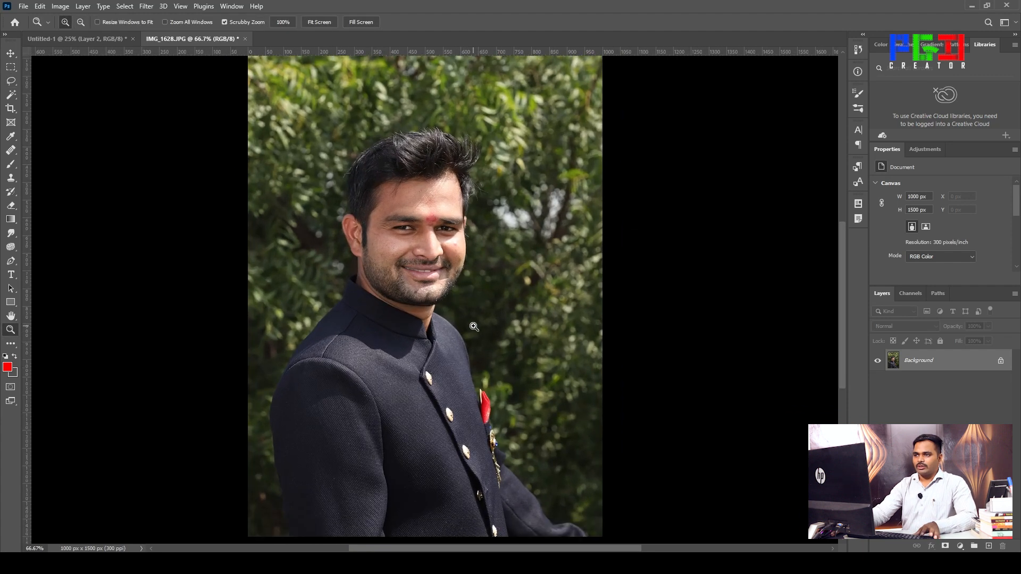
{"action": "scroll", "coordinate": [474, 326], "scroll_direction": "down", "scroll_amount": 1}
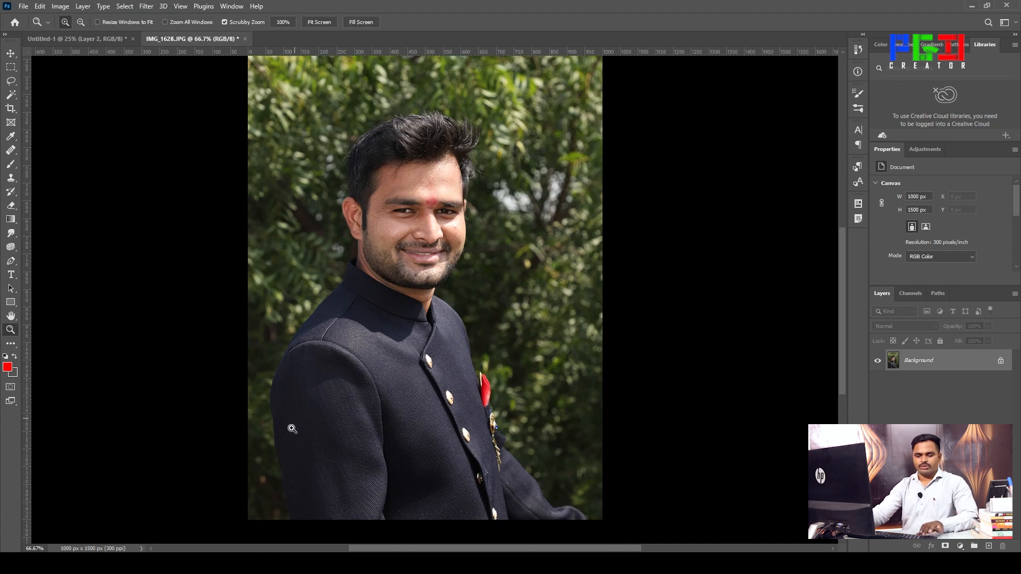
{"action": "left_click", "coordinate": [290, 433]}
{"action": "left_click", "coordinate": [334, 433]}
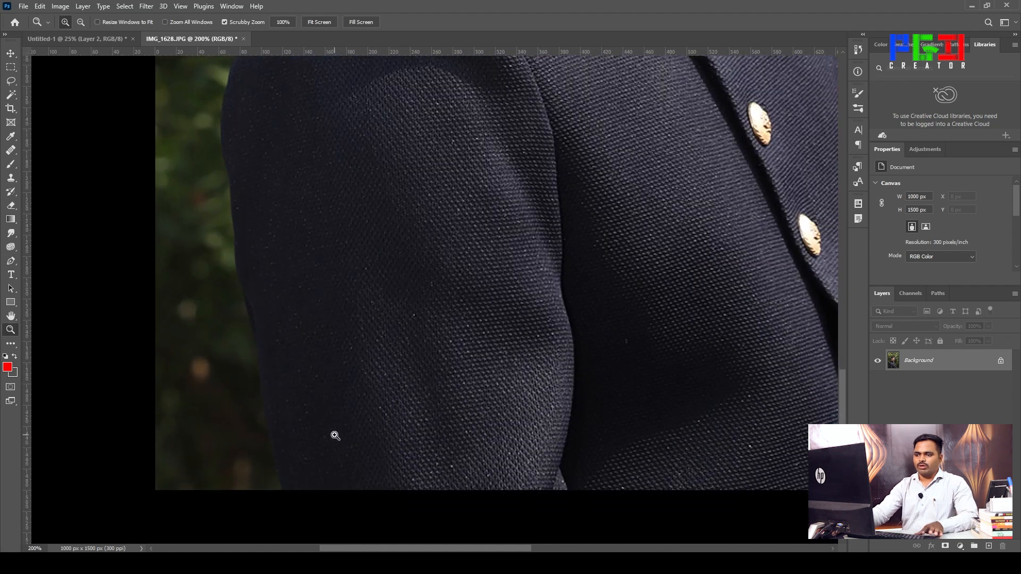
{"action": "left_click", "coordinate": [283, 455]}
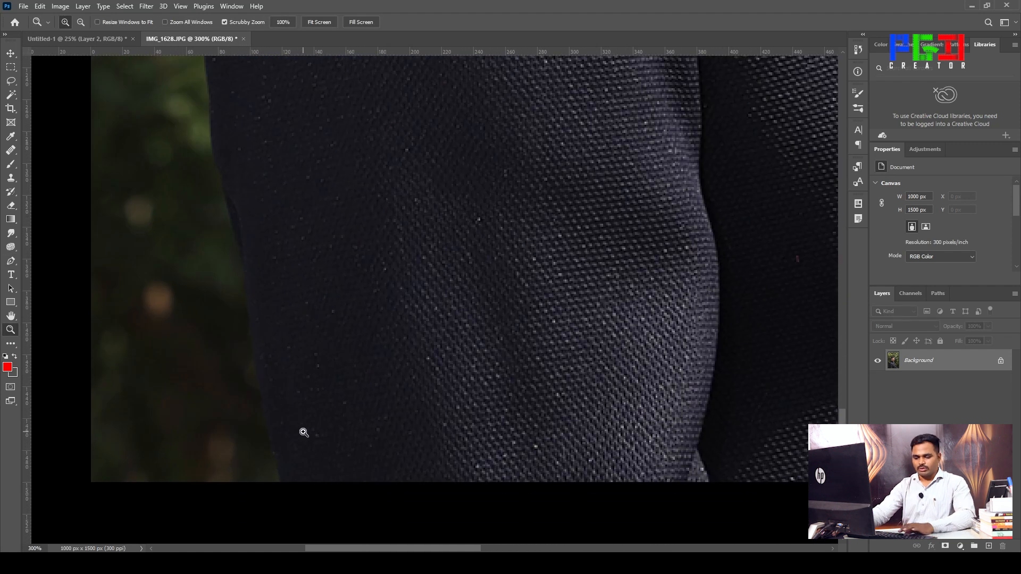
{"action": "key", "text": "p"}
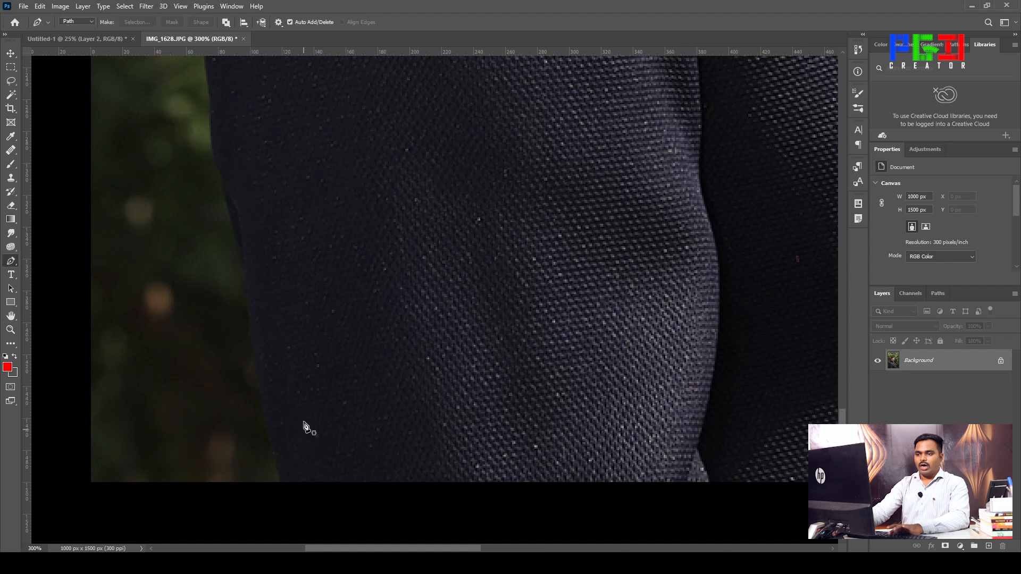
{"action": "left_click", "coordinate": [281, 482]}
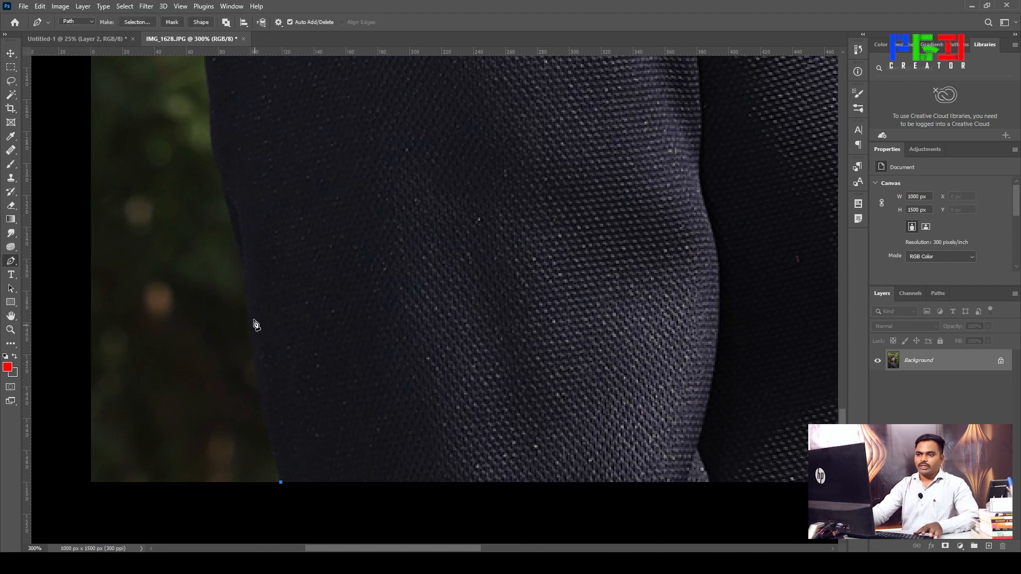
{"action": "left_click_drag", "start_coordinate": [254, 340], "coordinate": [248, 317]}
Continue the path up the outer edge of the lower sleeve with closely spaced curved anchors, following its bend
{"action": "scroll", "coordinate": [280, 360], "scroll_direction": "up", "scroll_amount": 3}
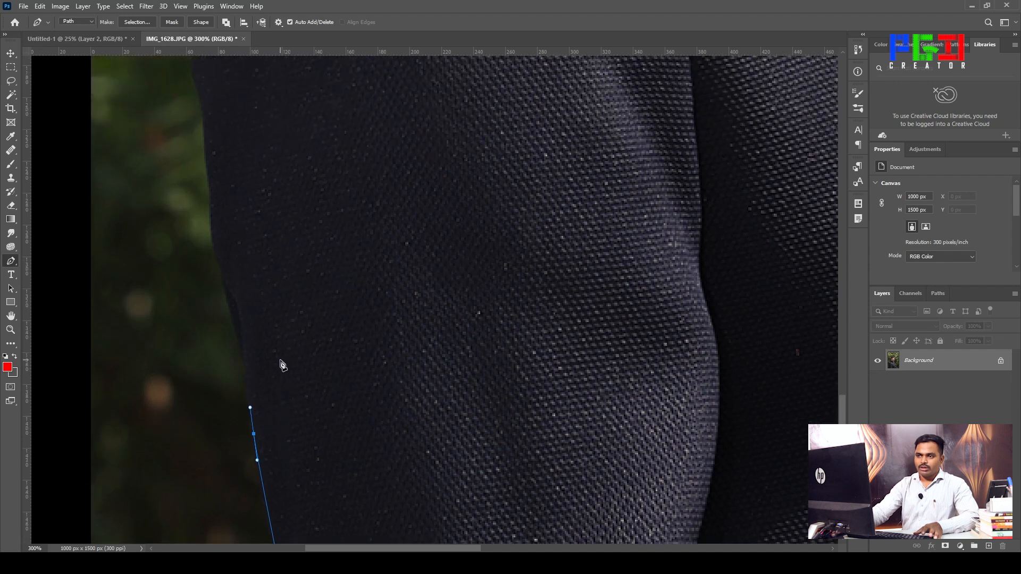
{"action": "left_click", "coordinate": [229, 310]}
{"action": "left_click_drag", "start_coordinate": [232, 313], "coordinate": [224, 292]}
{"action": "scroll", "coordinate": [287, 396], "scroll_direction": "up", "scroll_amount": 4}
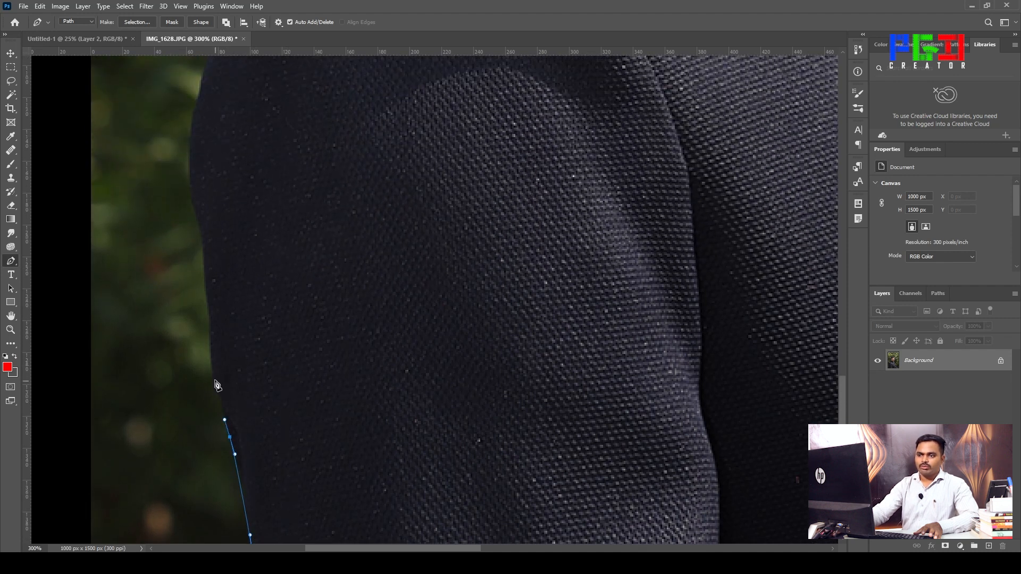
{"action": "left_click_drag", "start_coordinate": [212, 369], "coordinate": [209, 360]}
{"action": "left_click", "coordinate": [209, 321]}
{"action": "left_click_drag", "start_coordinate": [210, 312], "coordinate": [209, 312]}
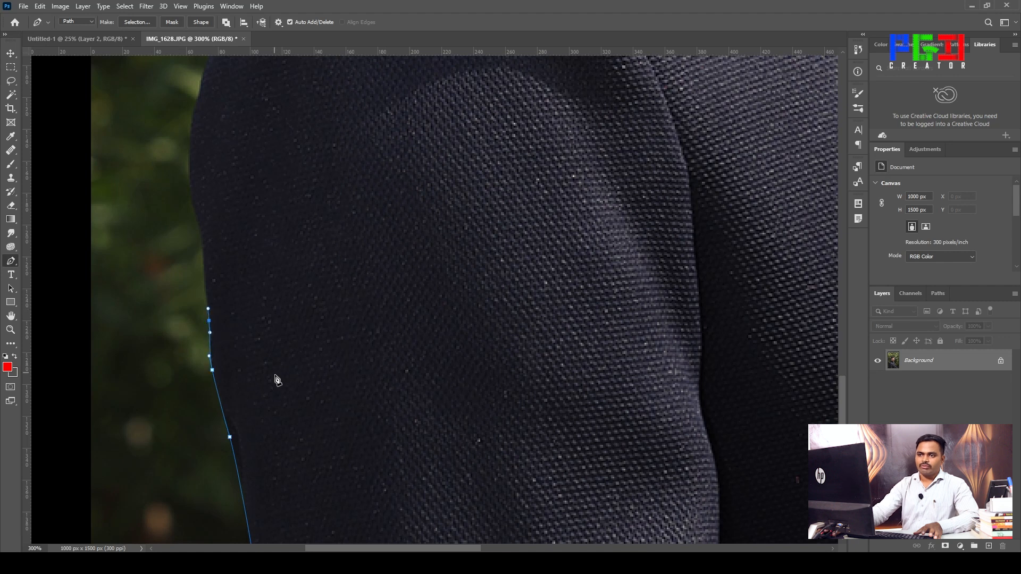
Trace the outward bulge of the upper sleeve with curved anchors that follow its outer edge
{"action": "scroll", "coordinate": [277, 379], "scroll_direction": "up", "scroll_amount": 2}
{"action": "left_click_drag", "start_coordinate": [203, 318], "coordinate": [203, 306]}
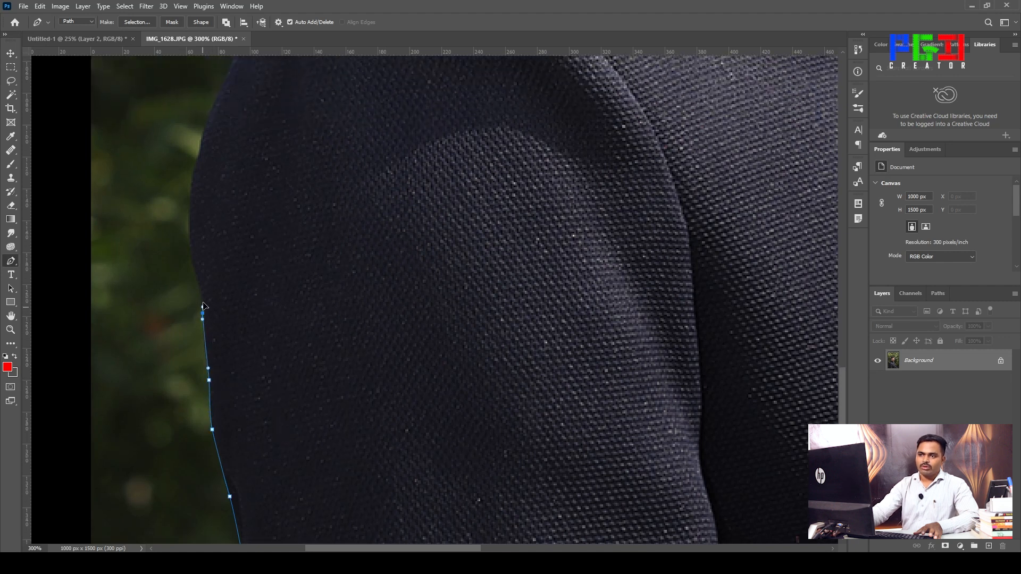
{"action": "scroll", "coordinate": [320, 463], "scroll_direction": "up", "scroll_amount": 2}
{"action": "left_click_drag", "start_coordinate": [191, 325], "coordinate": [187, 316]}
{"action": "scroll", "coordinate": [282, 471], "scroll_direction": "up", "scroll_amount": 2}
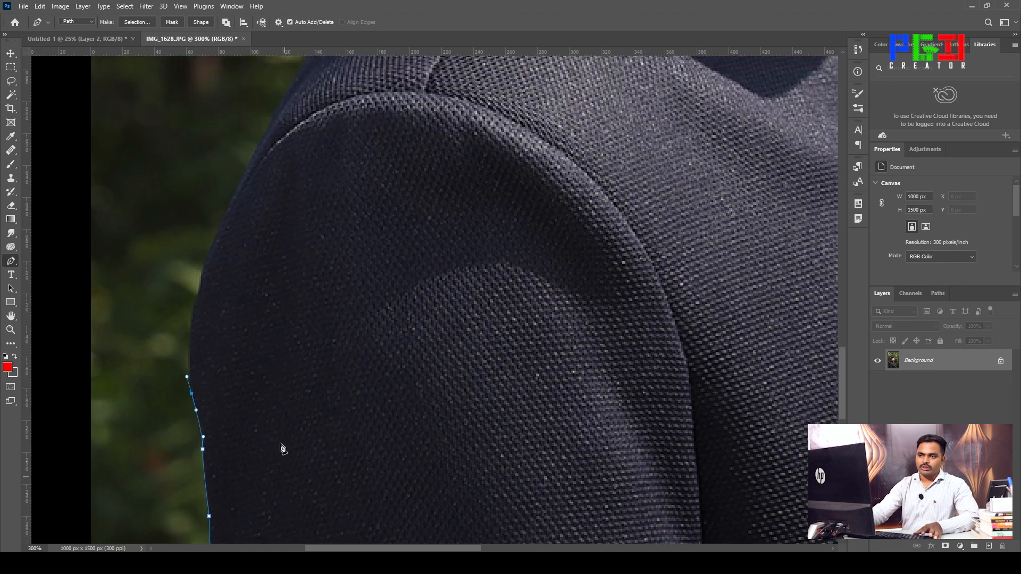
{"action": "left_click_drag", "start_coordinate": [191, 317], "coordinate": [196, 297]}
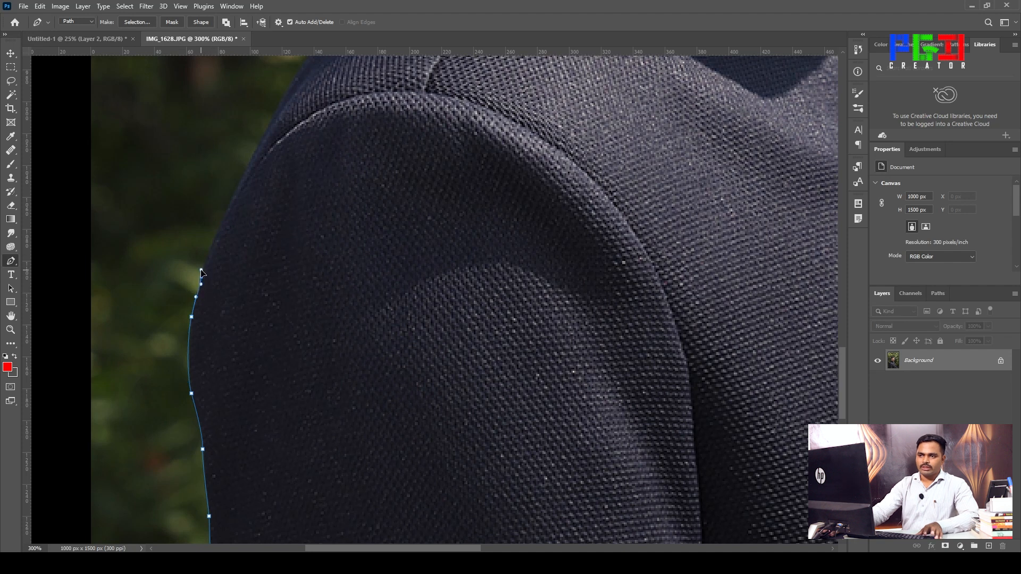
Extend the path along the rounded upper arm to the armhole seam at the shoulder with curved anchors
{"action": "left_click", "coordinate": [201, 271]}
{"action": "left_click", "coordinate": [218, 233]}
{"action": "left_click", "coordinate": [228, 209]}
{"action": "left_click", "coordinate": [238, 184]}
{"action": "scroll", "coordinate": [321, 305], "scroll_direction": "up", "scroll_amount": 4}
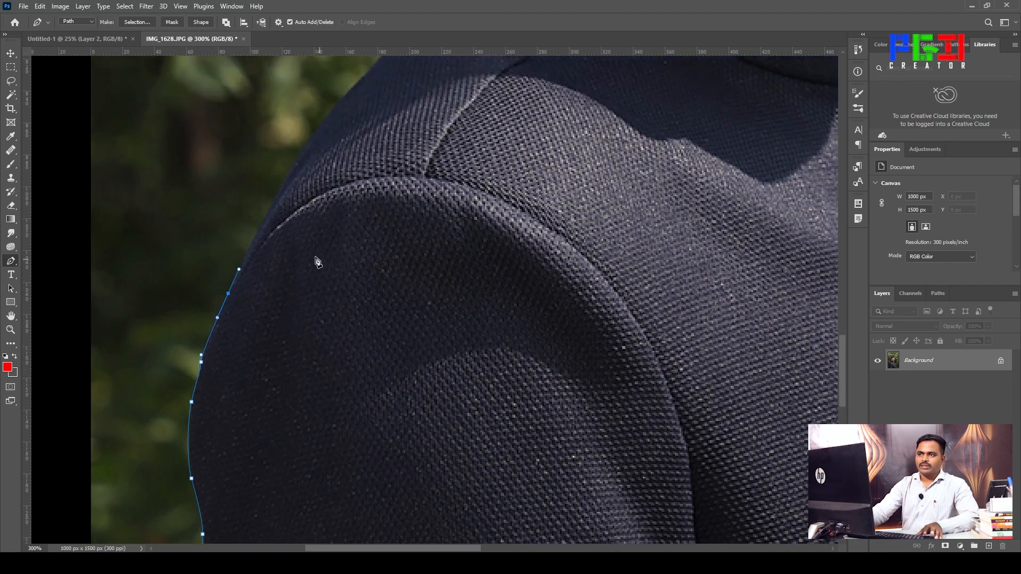
{"action": "left_click", "coordinate": [252, 239]}
{"action": "left_click", "coordinate": [267, 213]}
{"action": "left_click", "coordinate": [280, 189]}
{"action": "scroll", "coordinate": [357, 306], "scroll_direction": "up", "scroll_amount": 4}
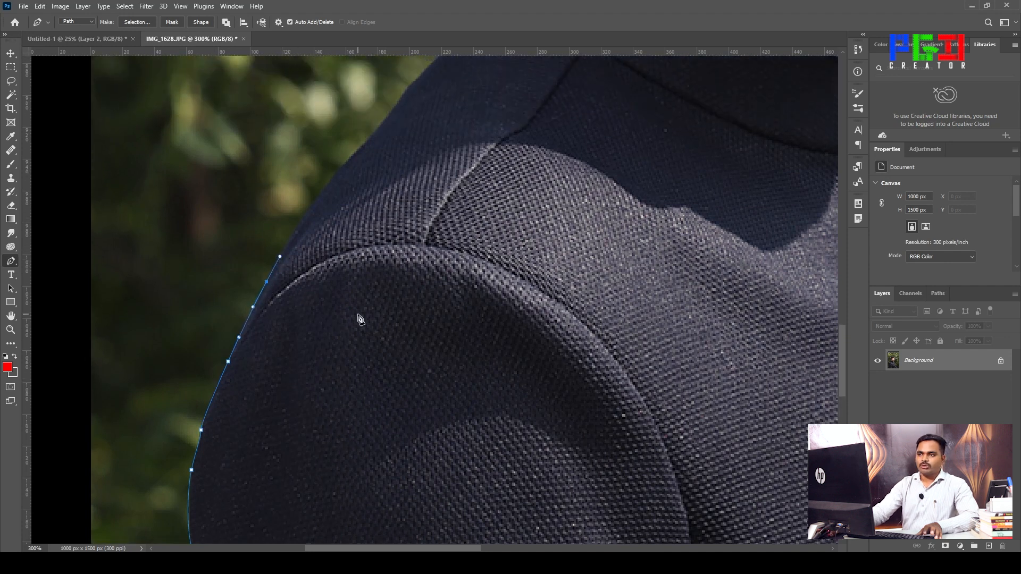
{"action": "left_click", "coordinate": [354, 181]}
{"action": "left_click", "coordinate": [363, 168]}
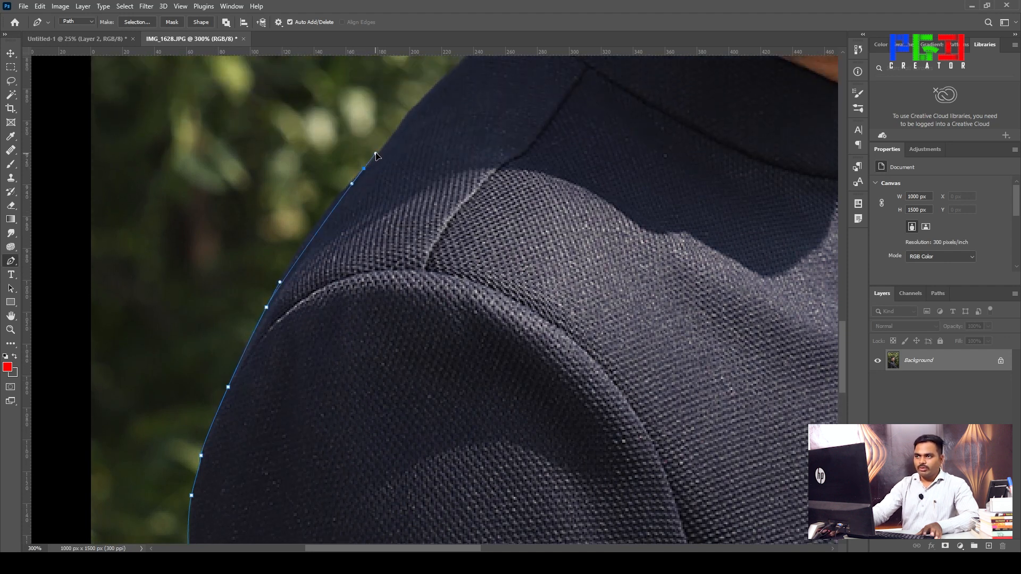
{"action": "key", "text": "ctrl+z"}
{"action": "key", "text": "ctrl+z"}
Continue the path over the lower part of the shoulder slope with short curved segments beyond the armhole seam
{"action": "left_click", "coordinate": [296, 256]}
{"action": "left_click", "coordinate": [311, 234]}
{"action": "left_click", "coordinate": [325, 213]}
{"action": "scroll", "coordinate": [376, 296], "scroll_direction": "up", "scroll_amount": 3}
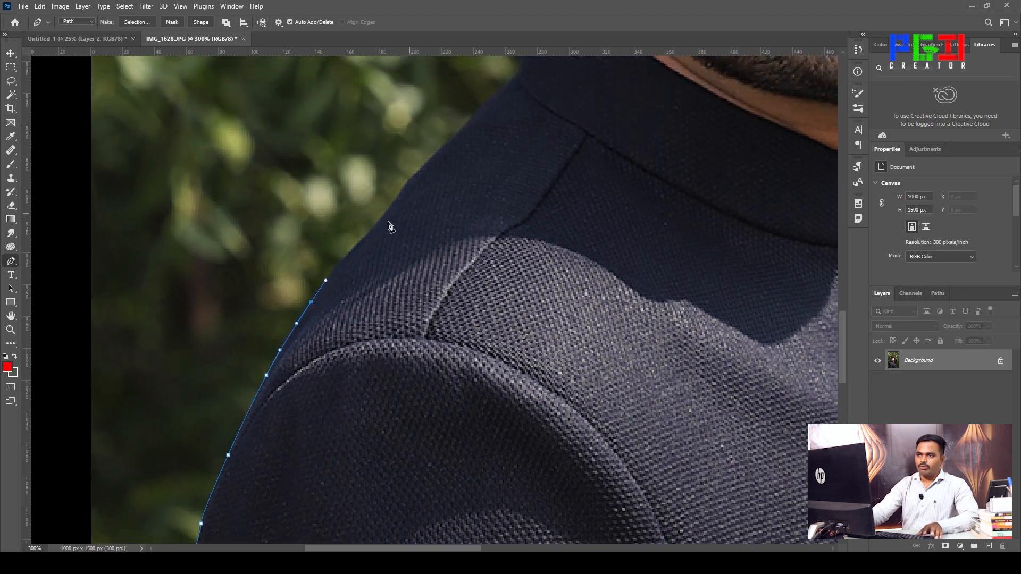
{"action": "left_click", "coordinate": [367, 235]}
{"action": "key", "text": "ctrl+z"}
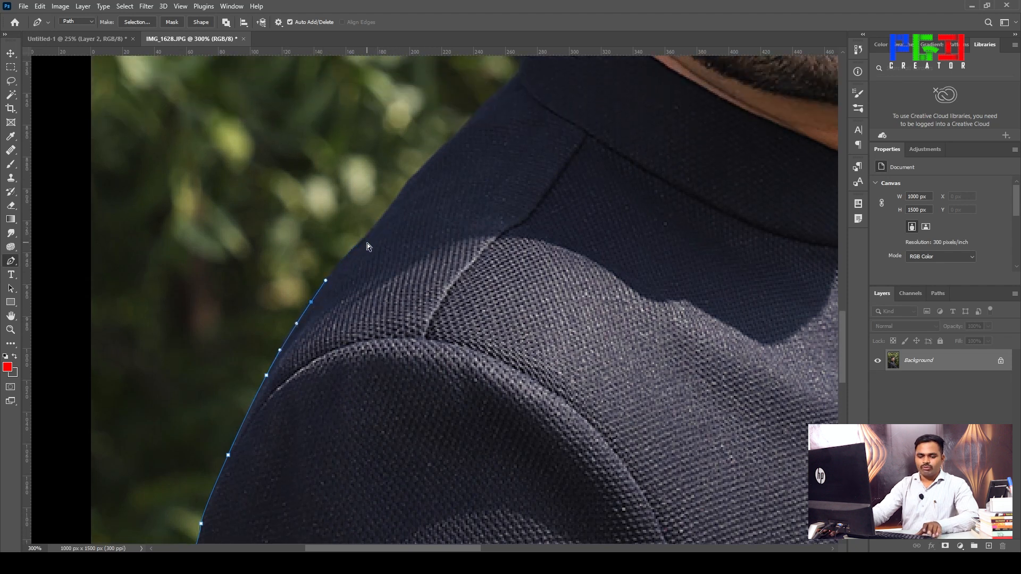
{"action": "left_click", "coordinate": [347, 255]}
{"action": "left_click", "coordinate": [354, 248]}
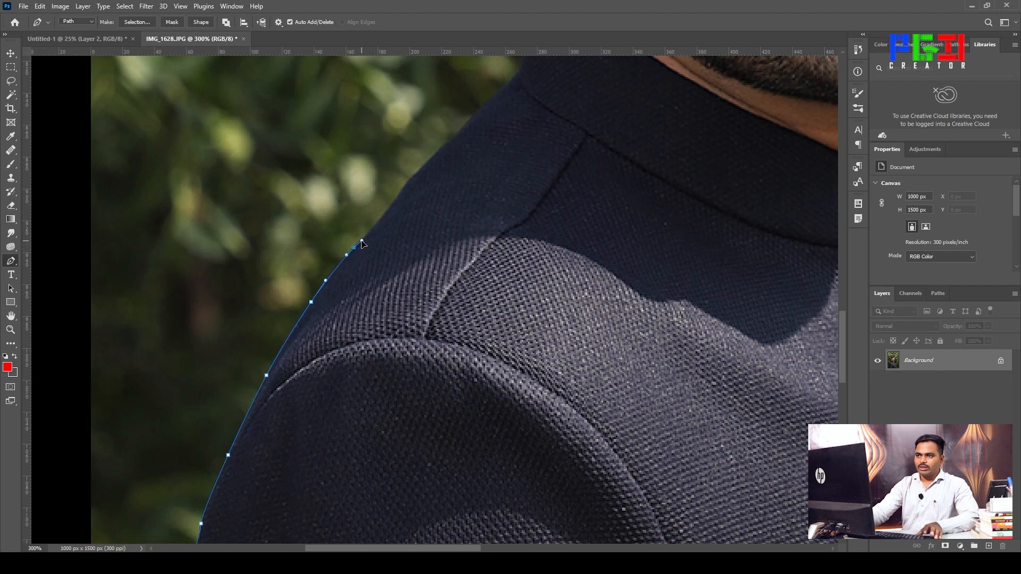
Trace the upper shoulder slope with curved anchors up to just below the collar, undoing the misplaced ones
{"action": "scroll", "coordinate": [430, 258], "scroll_direction": "up", "scroll_amount": 1}
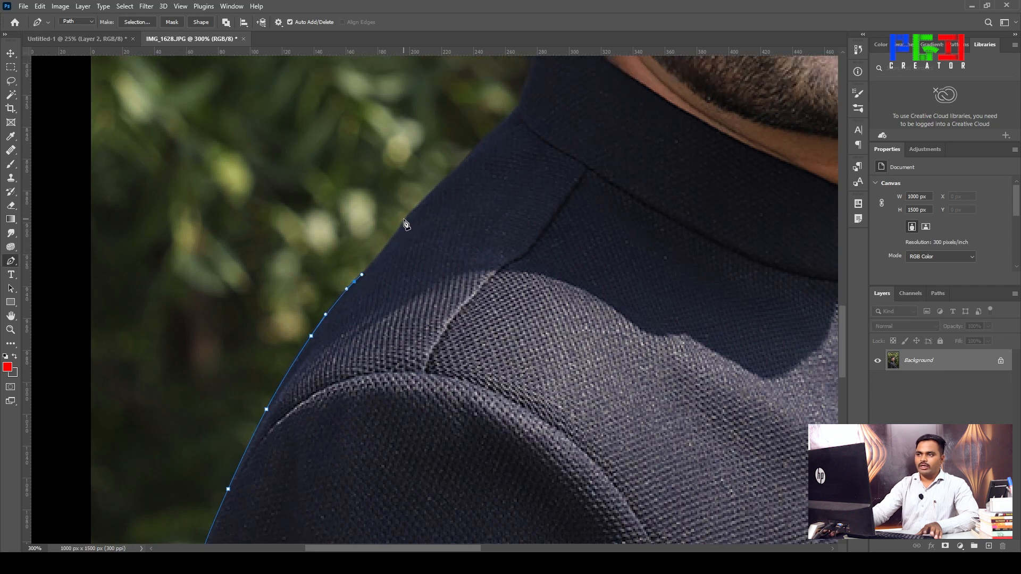
{"action": "left_click_drag", "start_coordinate": [420, 206], "coordinate": [415, 203]}
{"action": "key", "text": "ctrl+z"}
{"action": "left_click", "coordinate": [404, 221]}
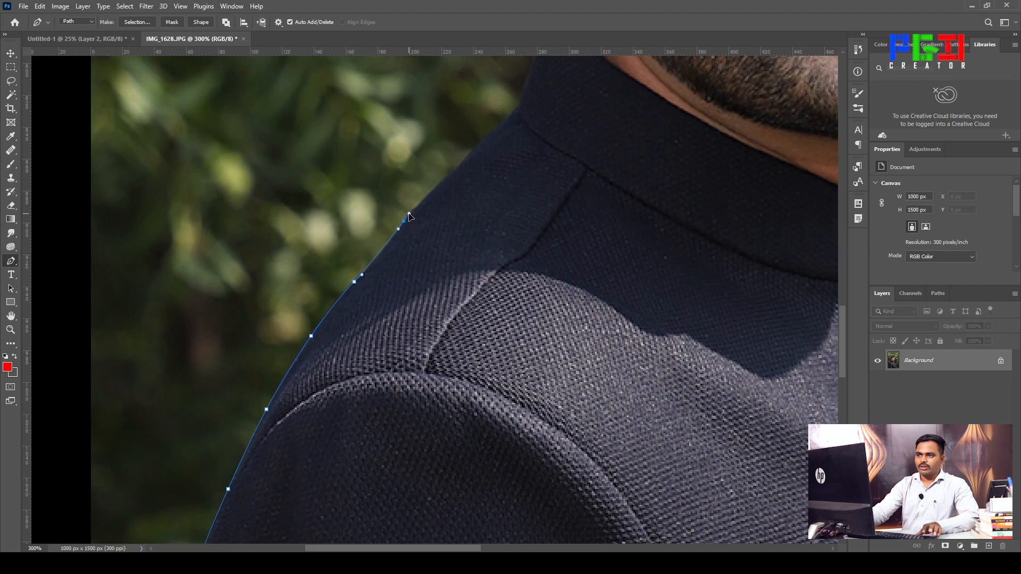
{"action": "scroll", "coordinate": [468, 229], "scroll_direction": "up", "scroll_amount": 1}
{"action": "left_click_drag", "start_coordinate": [453, 205], "coordinate": [464, 195]}
{"action": "scroll", "coordinate": [475, 248], "scroll_direction": "up", "scroll_amount": 1}
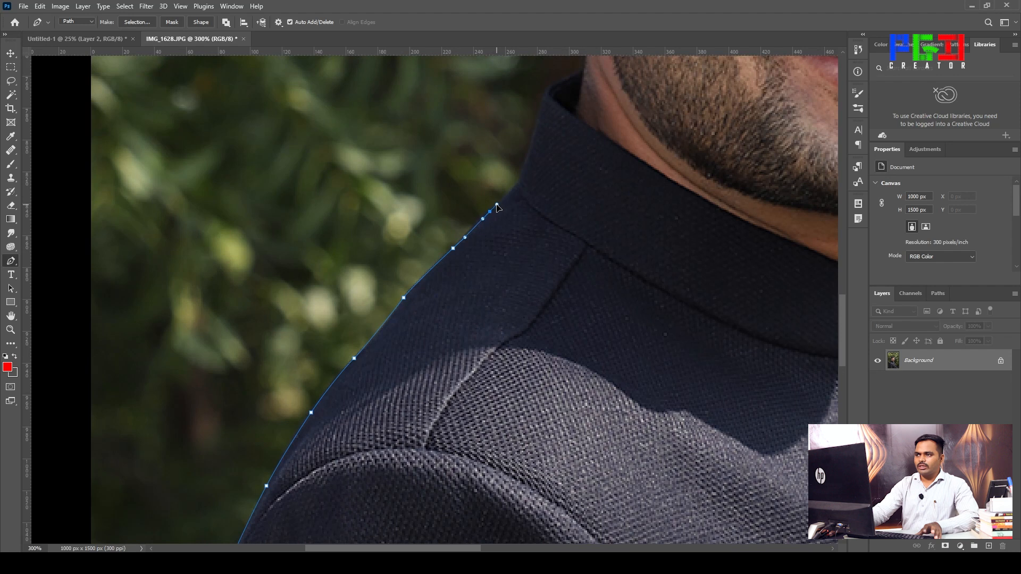
{"action": "key", "text": "ctrl+z"}
{"action": "left_click_drag", "start_coordinate": [478, 220], "coordinate": [490, 210]}
Place an anchor where the shoulder meets the collar and remove its outgoing handle to make a corner
{"action": "scroll", "coordinate": [499, 232], "scroll_direction": "up", "scroll_amount": 1}
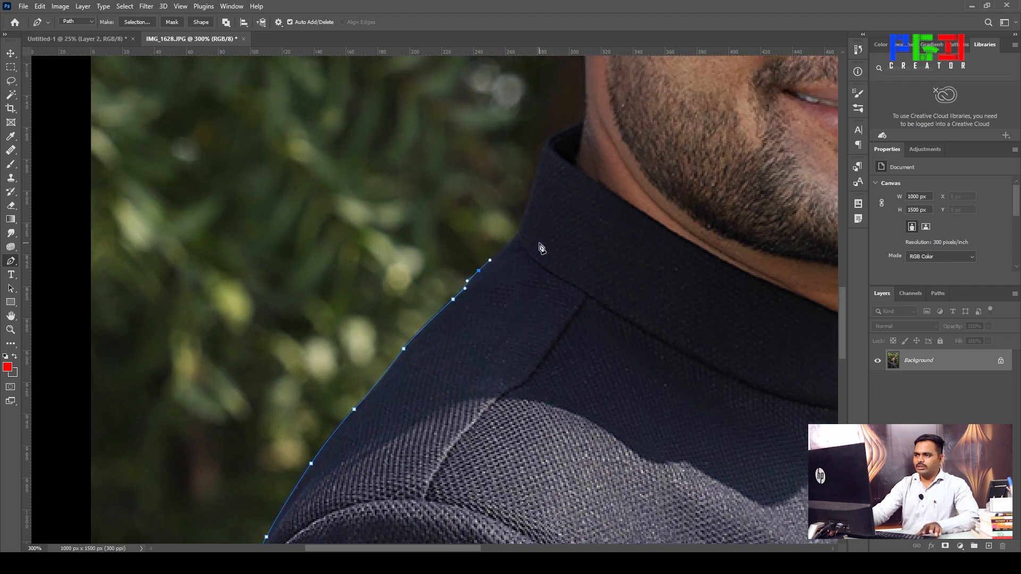
{"action": "left_click_drag", "start_coordinate": [520, 232], "coordinate": [529, 214]}
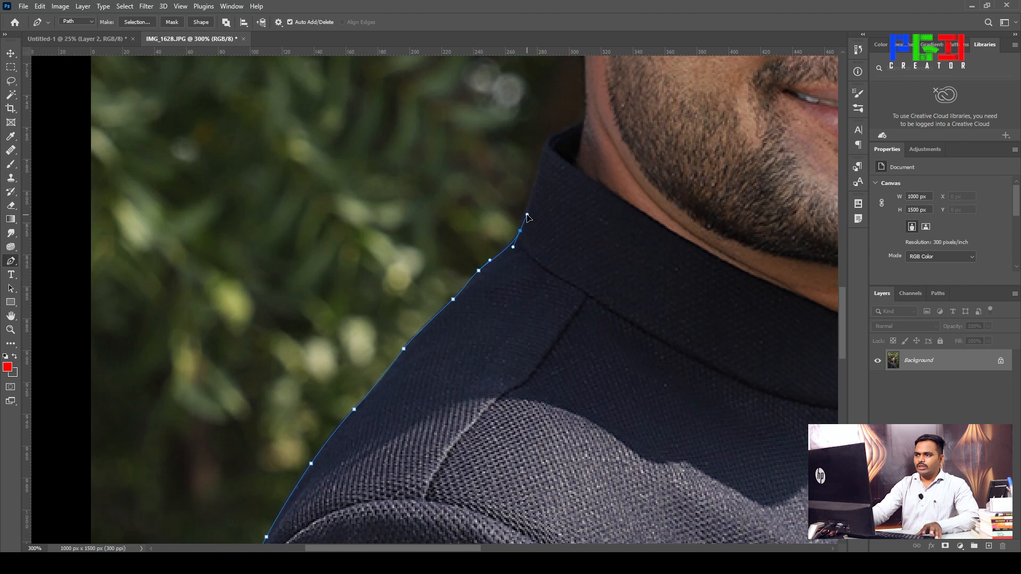
{"action": "key", "text": "ctrl+z"}
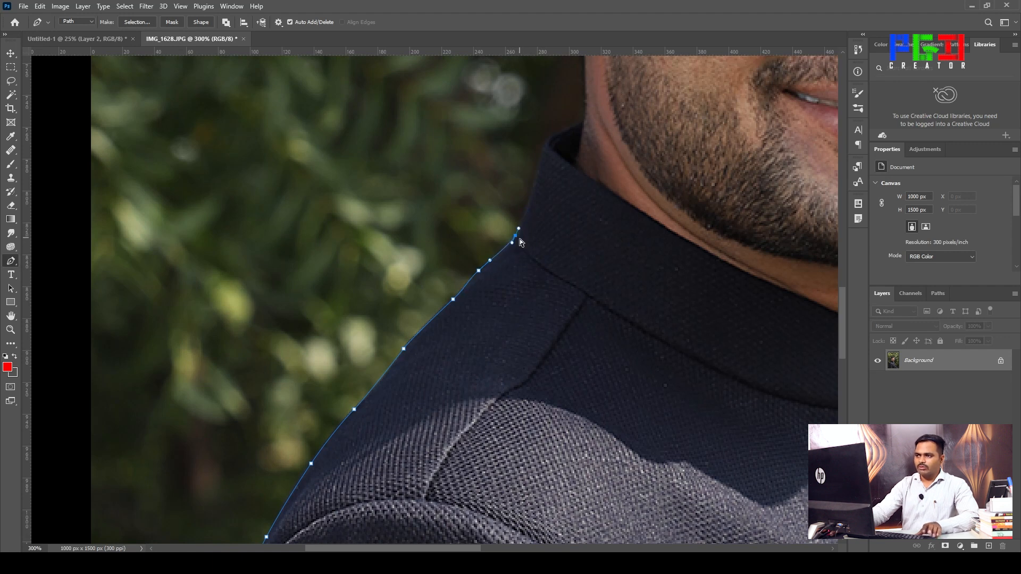
{"action": "left_click", "coordinate": [519, 235]}
{"action": "left_click_drag", "start_coordinate": [522, 224], "coordinate": [529, 222]}
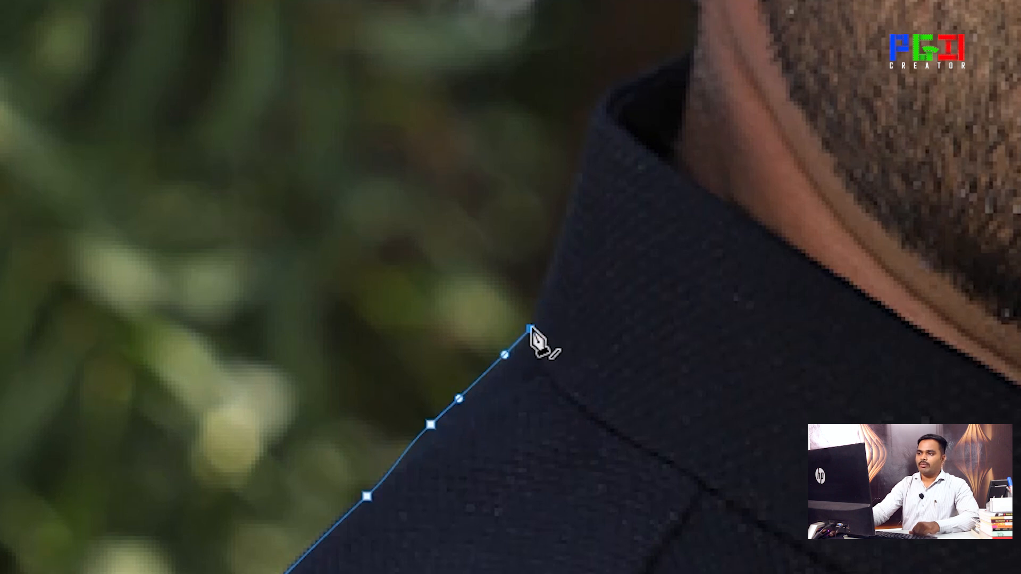
Trace the collar's outer and top edges with curved anchors to the neck, and continue the path up the neck to the earlobe
{"action": "left_click", "coordinate": [594, 124]}
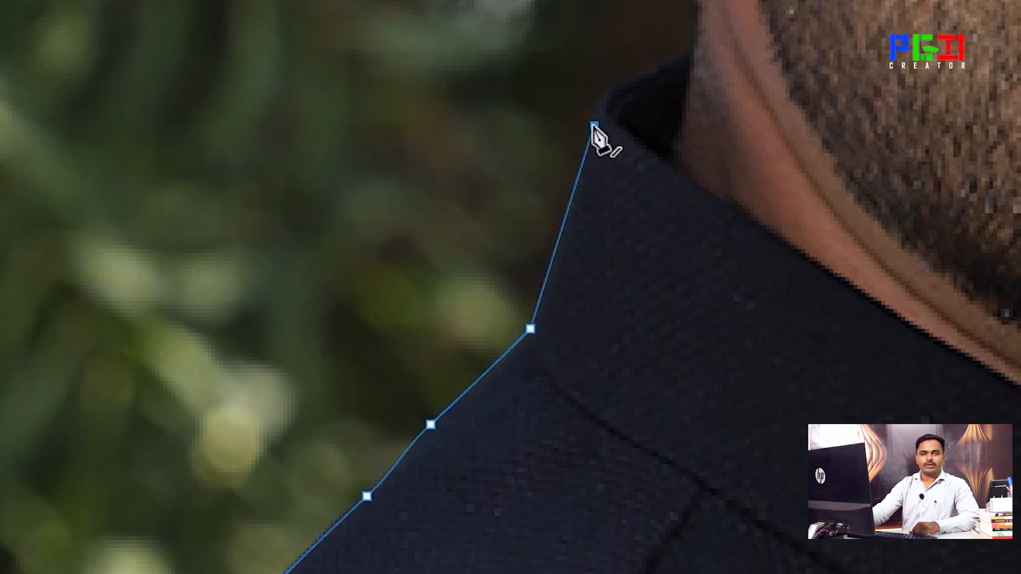
{"action": "key", "text": "ctrl+z"}
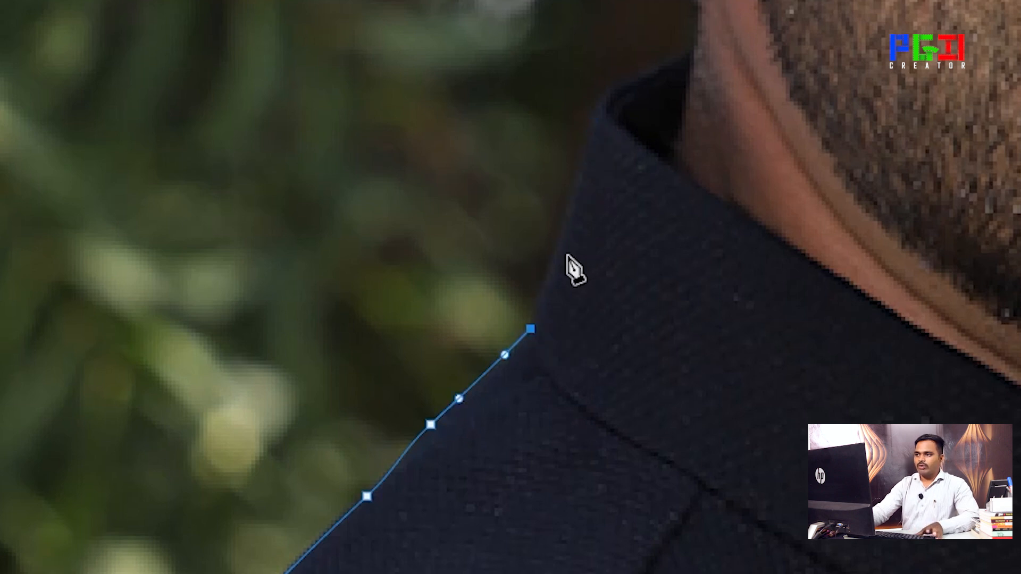
{"action": "left_click_drag", "start_coordinate": [558, 249], "coordinate": [568, 218]}
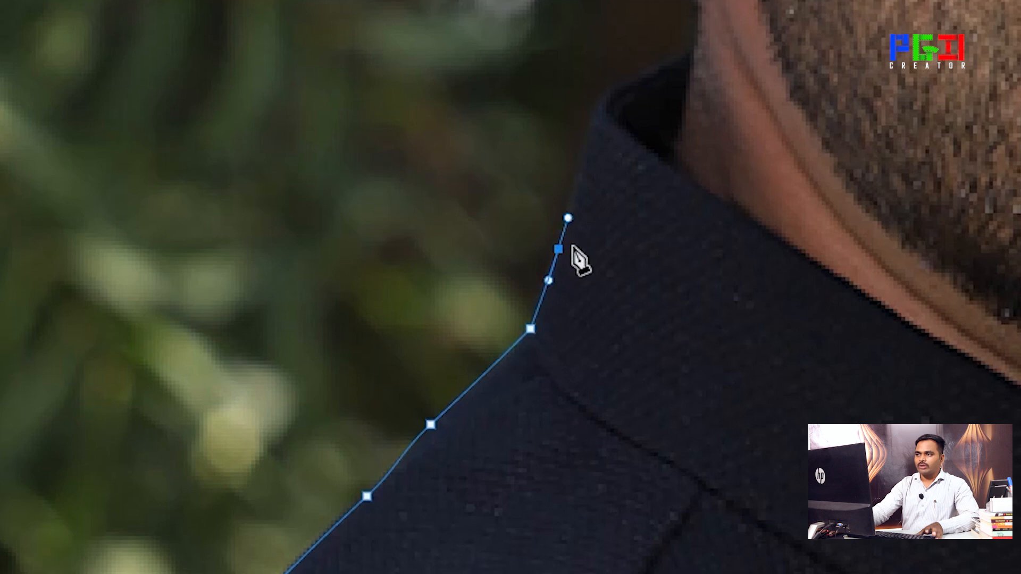
{"action": "scroll", "coordinate": [576, 249], "scroll_direction": "up", "scroll_amount": 4}
{"action": "left_click_drag", "start_coordinate": [598, 275], "coordinate": [608, 263]}
{"action": "left_click_drag", "start_coordinate": [670, 231], "coordinate": [692, 222]}
{"action": "left_click", "coordinate": [695, 219]}
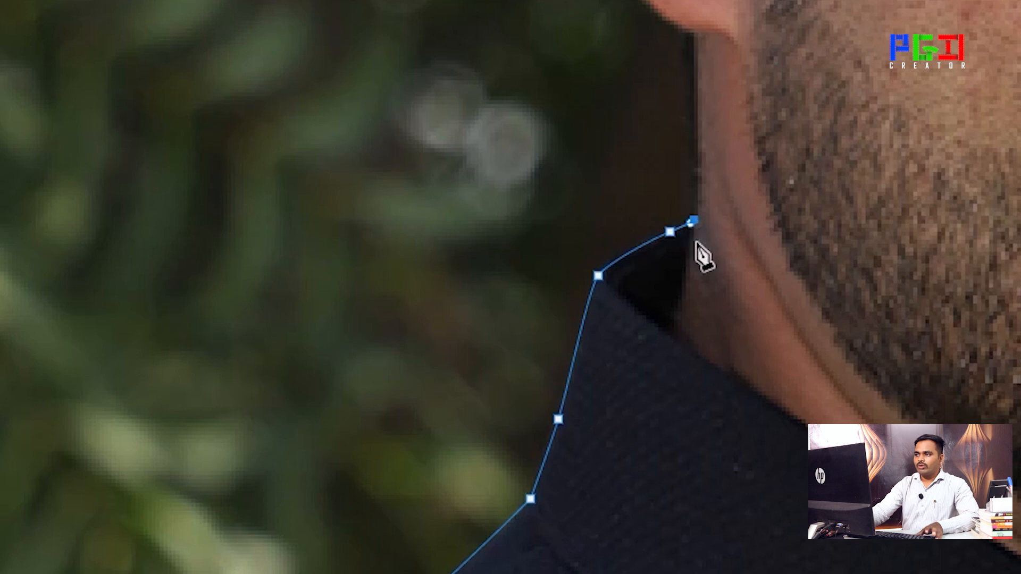
{"action": "scroll", "coordinate": [697, 242], "scroll_direction": "up", "scroll_amount": 4}
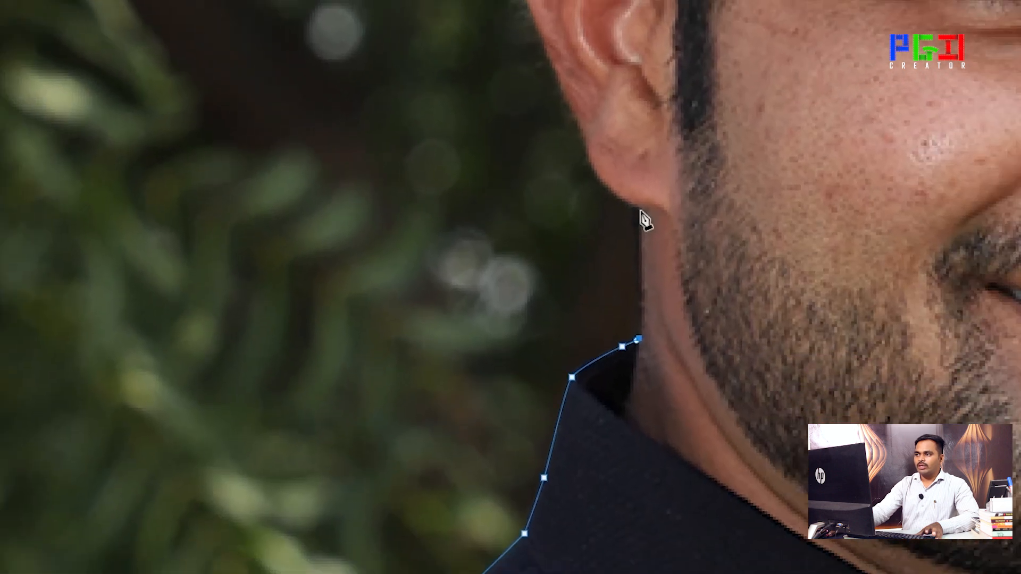
{"action": "left_click", "coordinate": [640, 212]}
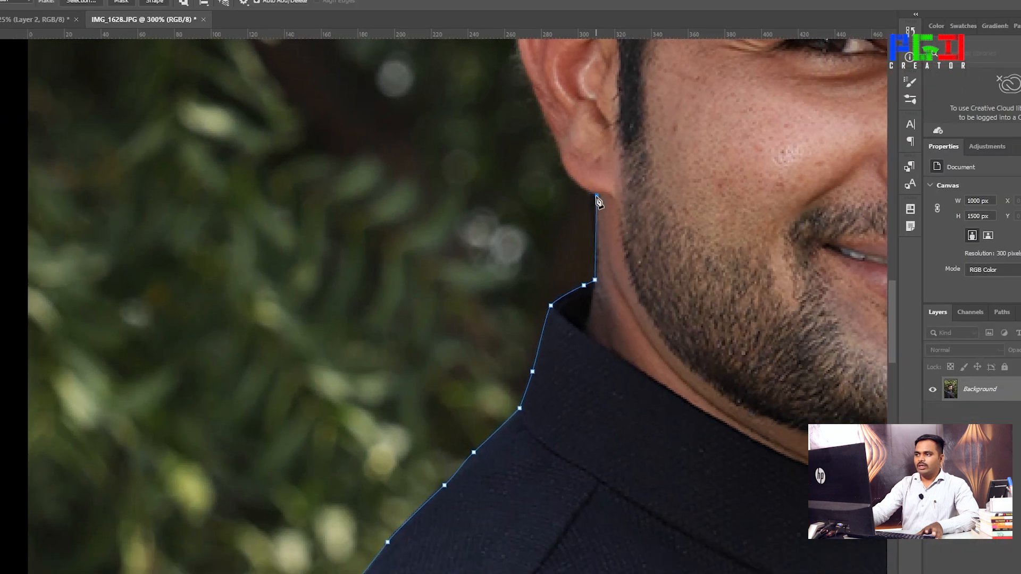
Try to trace the ear's outer edge upward from the earlobe with short curved segments
{"action": "scroll", "coordinate": [643, 223], "scroll_direction": "up", "scroll_amount": 2}
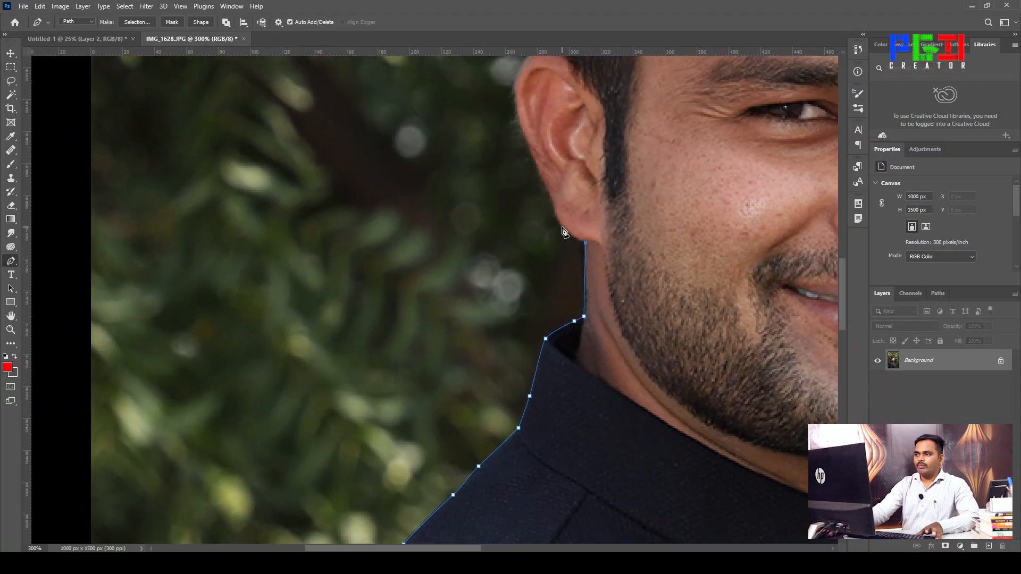
{"action": "scroll", "coordinate": [570, 249], "scroll_direction": "up", "scroll_amount": 2}
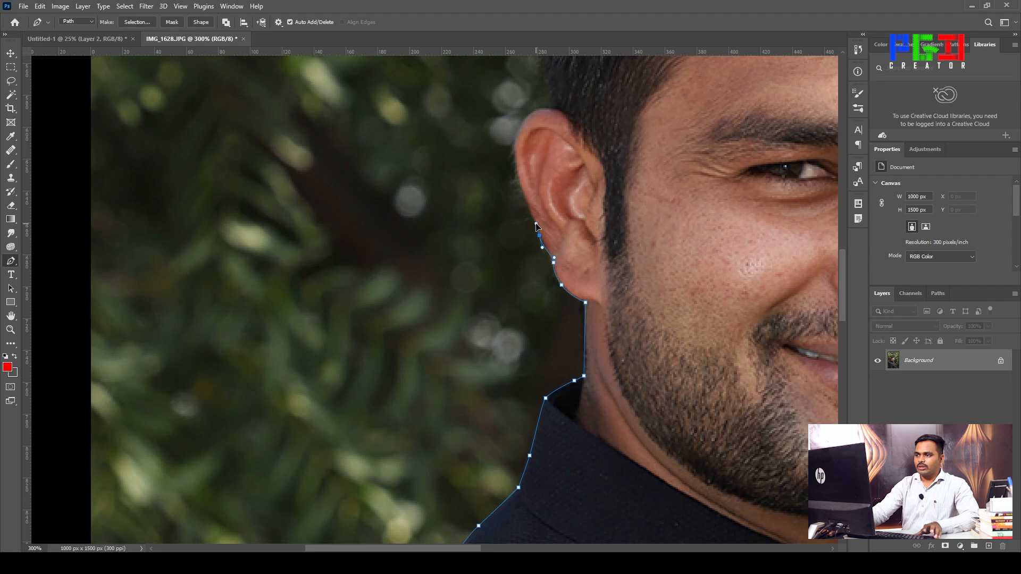
{"action": "key", "text": "ctrl+space"}
{"action": "left_click_drag", "start_coordinate": [552, 275], "coordinate": [406, 327]}
{"action": "key", "text": "space"}
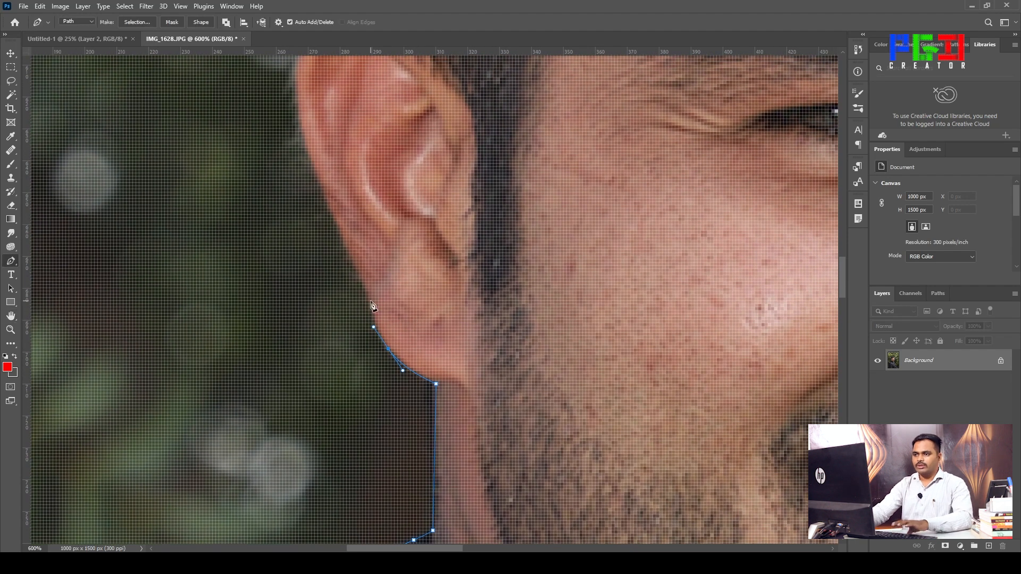
{"action": "left_click", "coordinate": [369, 297]}
{"action": "left_click", "coordinate": [357, 270]}
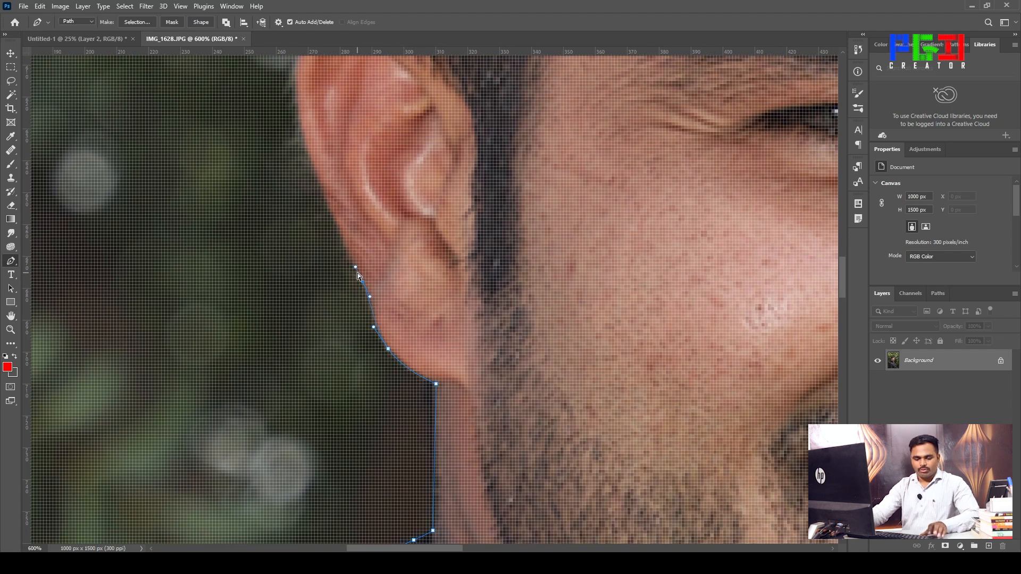
{"action": "key", "text": "ctrl+z"}
{"action": "key", "text": "ctrl+z"}
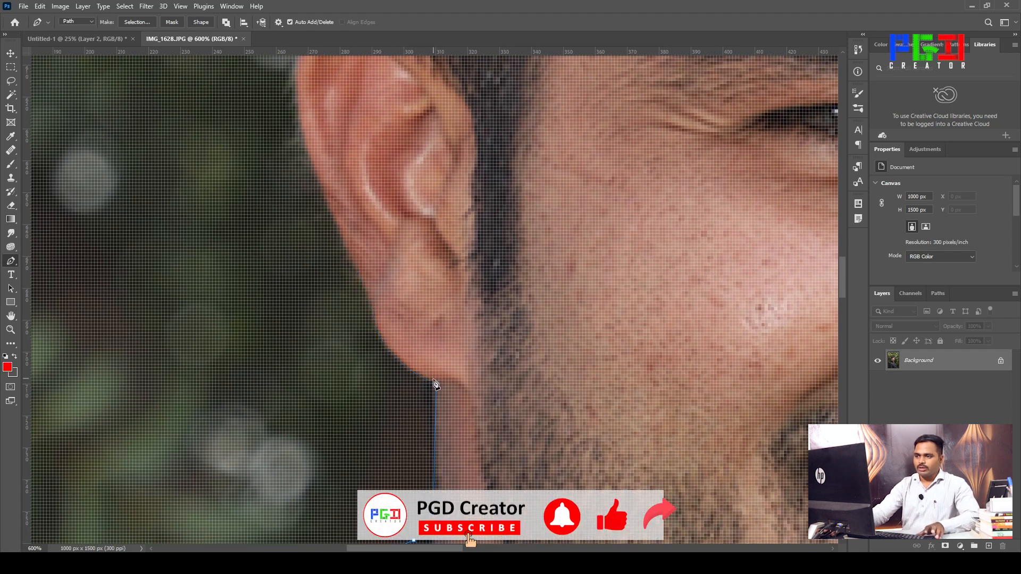
{"action": "key", "text": "ctrl+z"}
Try a new corner at the earlobe's base with a curved segment around the lobe, and undo back to the collar
{"action": "left_click_drag", "start_coordinate": [432, 383], "coordinate": [428, 375]}
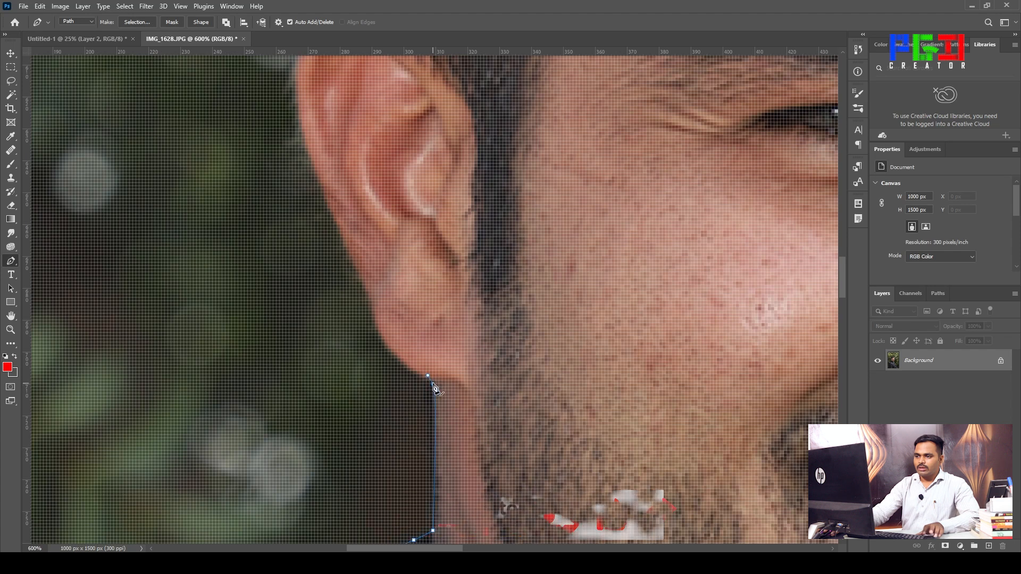
{"action": "left_click", "coordinate": [433, 385], "text": "alt"}
{"action": "mouse_move", "coordinate": [407, 362]}
{"action": "left_mouse_down"}
{"action": "mouse_move", "coordinate": [399, 360]}
{"action": "mouse_move", "coordinate": [405, 369]}
{"action": "left_mouse_up"}
{"action": "key", "text": "ctrl+z"}
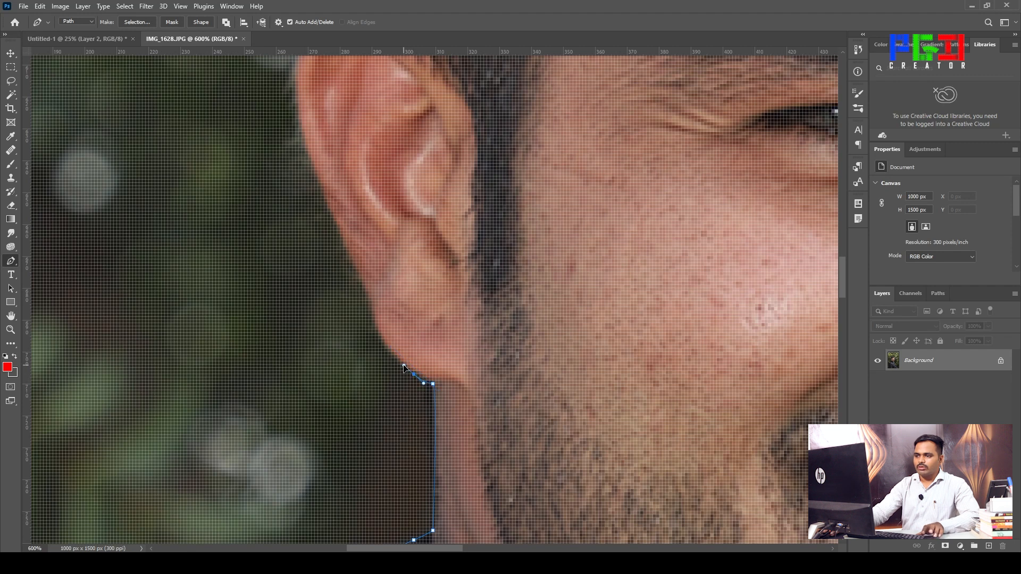
{"action": "key", "text": "ctrl+z"}
{"action": "key", "text": "ctrl+z"}
{"action": "left_click", "coordinate": [433, 382]}
{"action": "left_click_drag", "start_coordinate": [401, 361], "coordinate": [388, 344]}
{"action": "scroll", "coordinate": [388, 350], "scroll_direction": "down", "scroll_amount": 2}
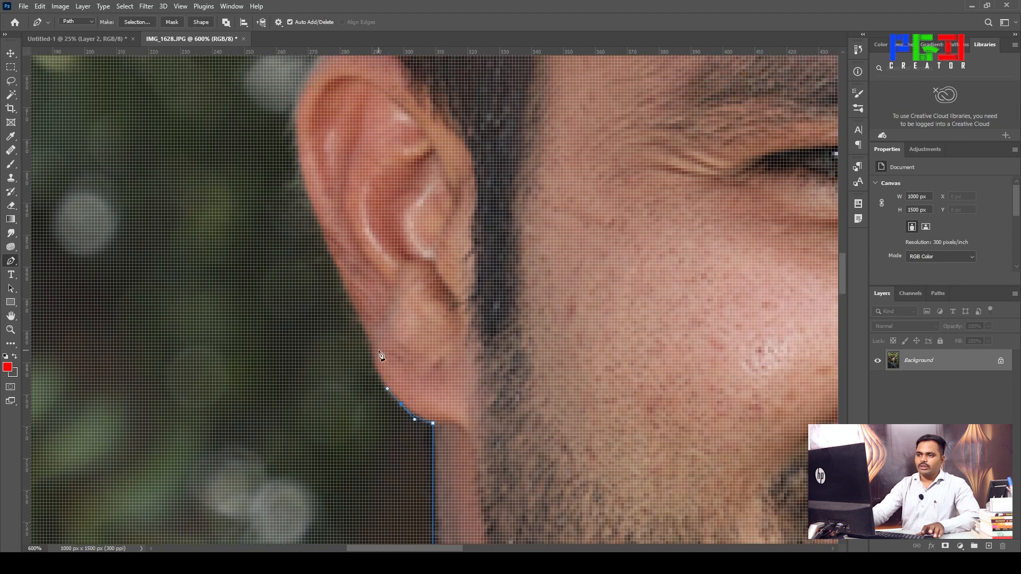
{"action": "key", "text": "ctrl+z"}
{"action": "key", "text": "ctrl+z"}
{"action": "key", "text": "ctrl+z"}
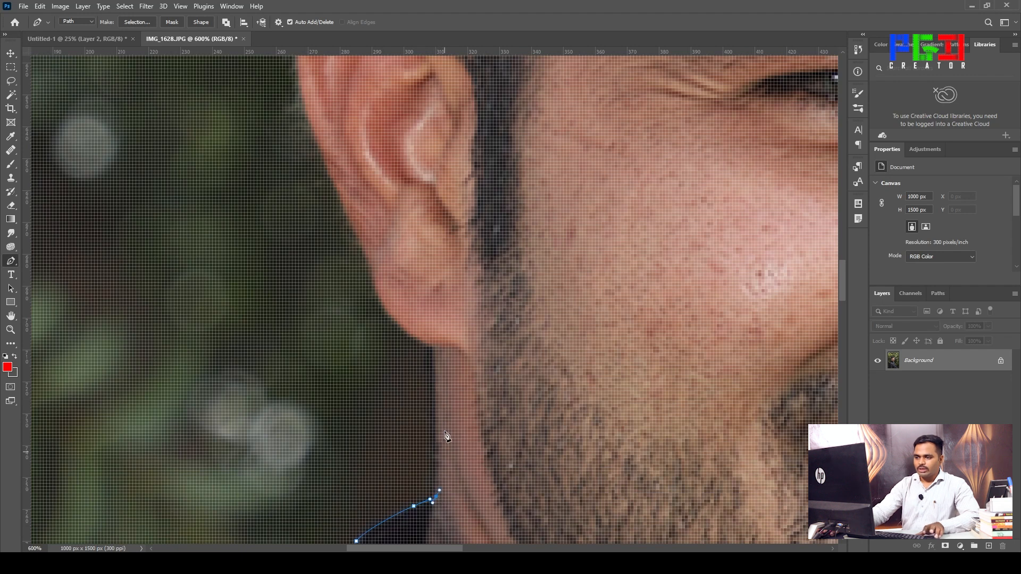
Make the collar anchor a corner, run a straight segment up the neck to the earlobe's base, and curve around the lobe
{"action": "left_click", "coordinate": [436, 496], "text": "alt"}
{"action": "left_click", "coordinate": [436, 348]}
{"action": "scroll", "coordinate": [453, 394], "scroll_direction": "up", "scroll_amount": 2}
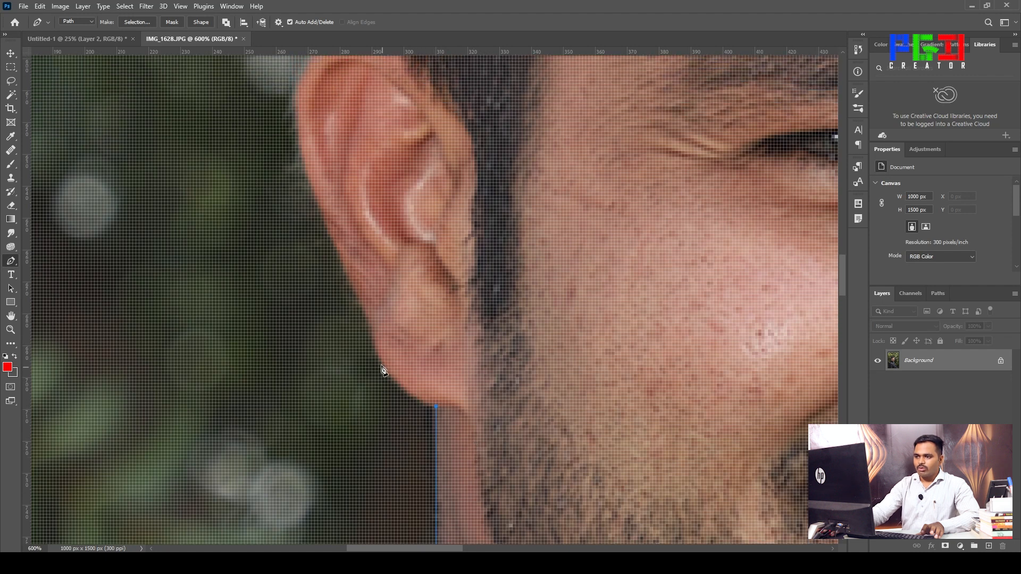
{"action": "left_click_drag", "start_coordinate": [374, 344], "coordinate": [368, 337]}
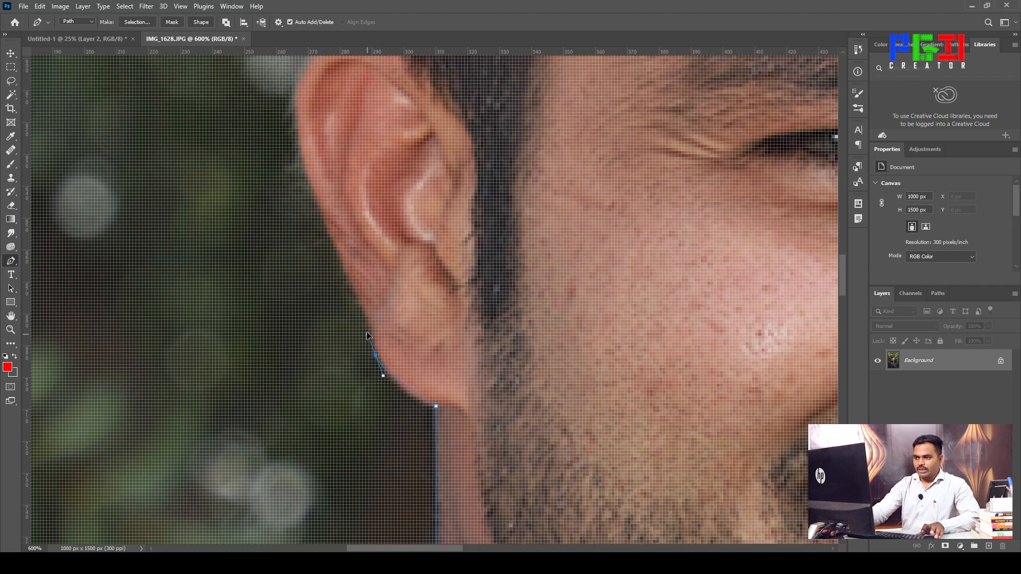
{"action": "key", "text": "ctrl+z"}
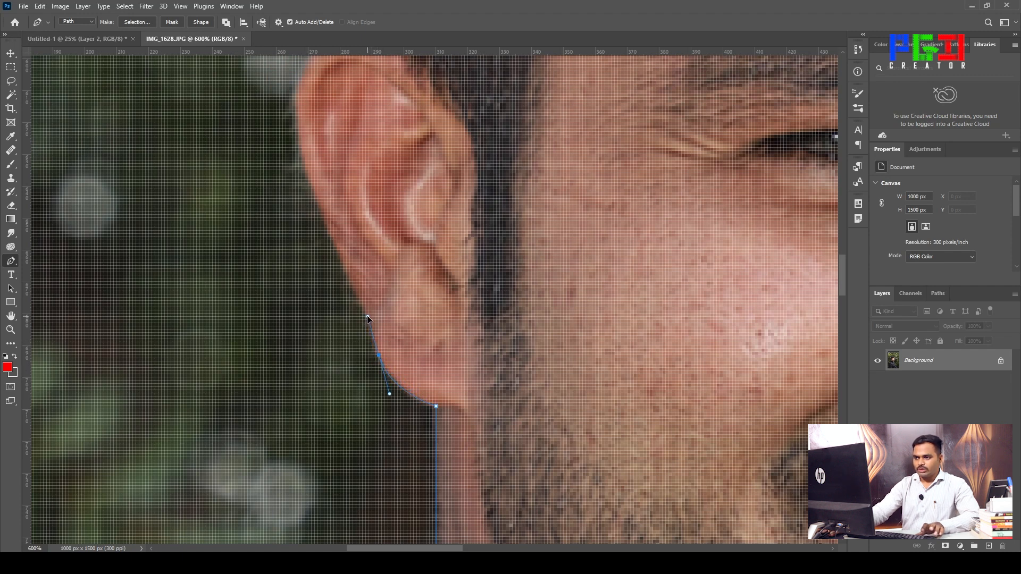
Trace the ear's outer edge from the earlobe to the top of the ear with curved anchors, undoing the misplaced ones
{"action": "scroll", "coordinate": [368, 319], "scroll_direction": "up", "scroll_amount": 3}
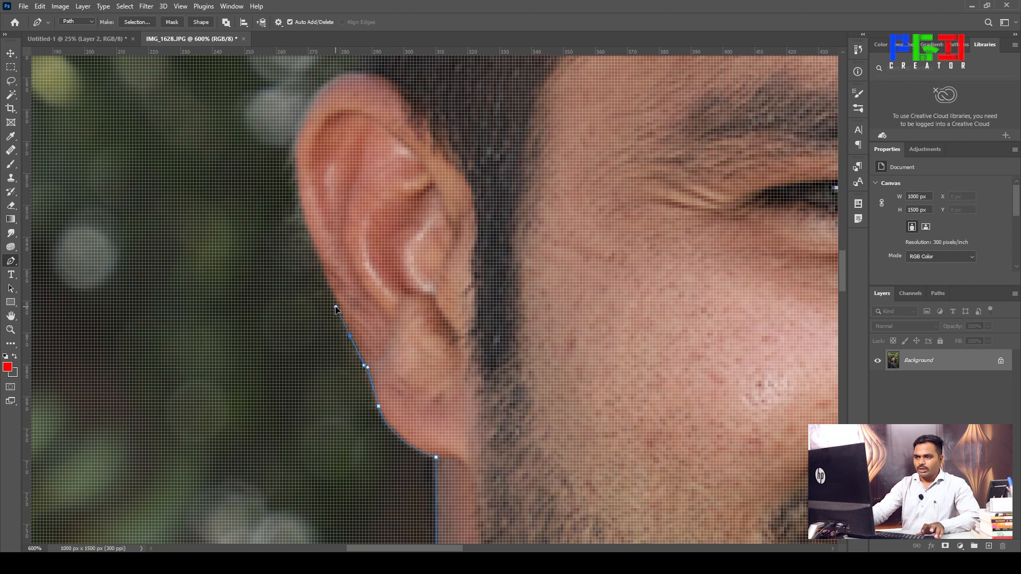
{"action": "key", "text": "ctrl+z"}
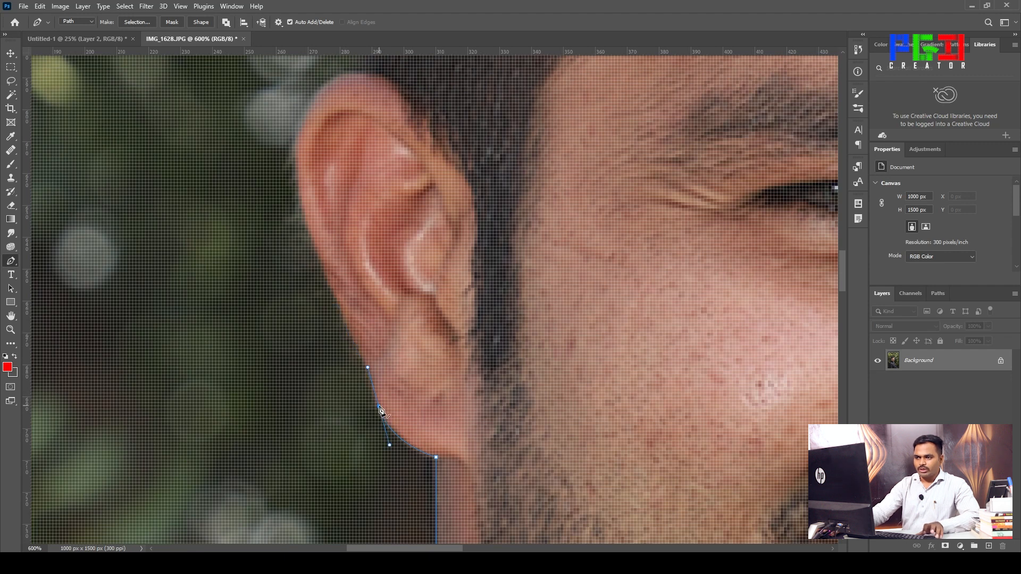
{"action": "key", "text": "ctrl+z"}
{"action": "left_click", "coordinate": [369, 369]}
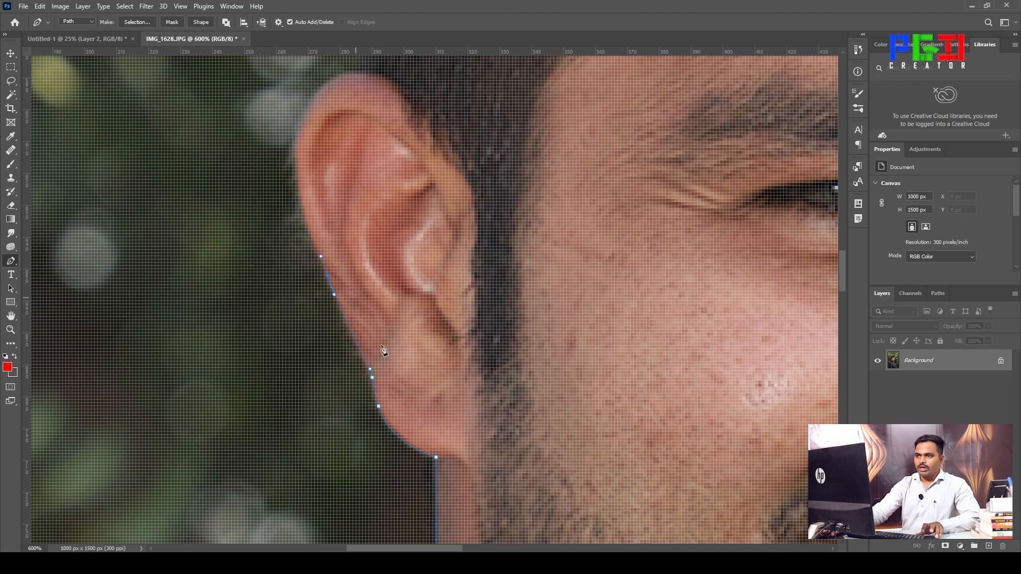
{"action": "scroll", "coordinate": [364, 318], "scroll_direction": "up", "scroll_amount": 3}
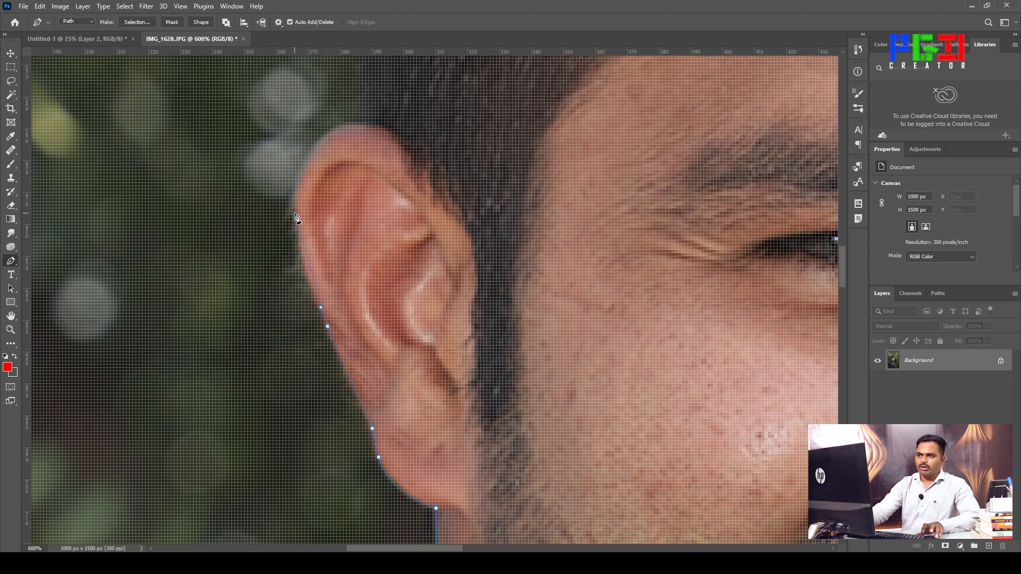
{"action": "left_click_drag", "start_coordinate": [298, 192], "coordinate": [294, 187]}
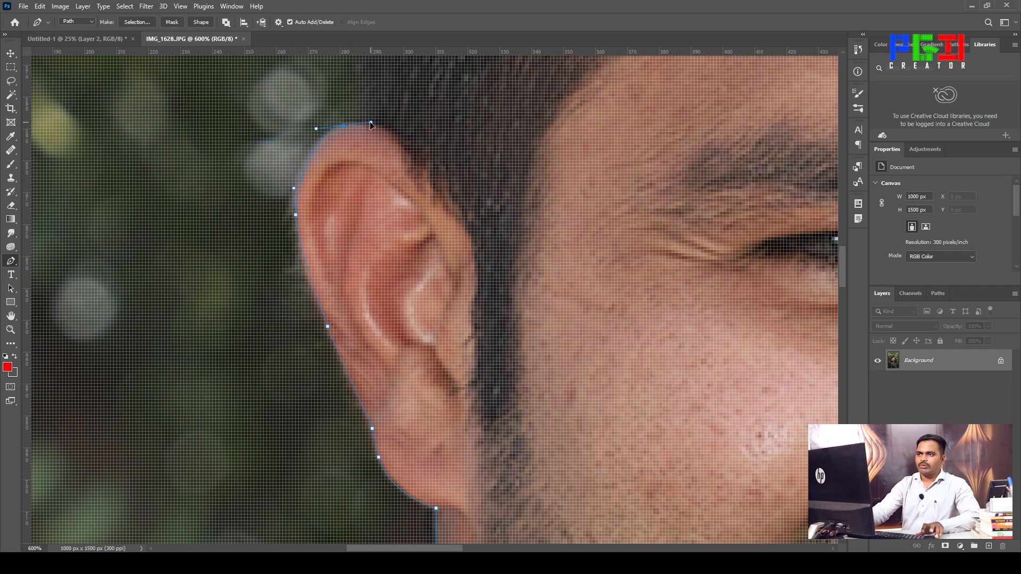
{"action": "scroll", "coordinate": [366, 128], "scroll_direction": "up", "scroll_amount": 5}
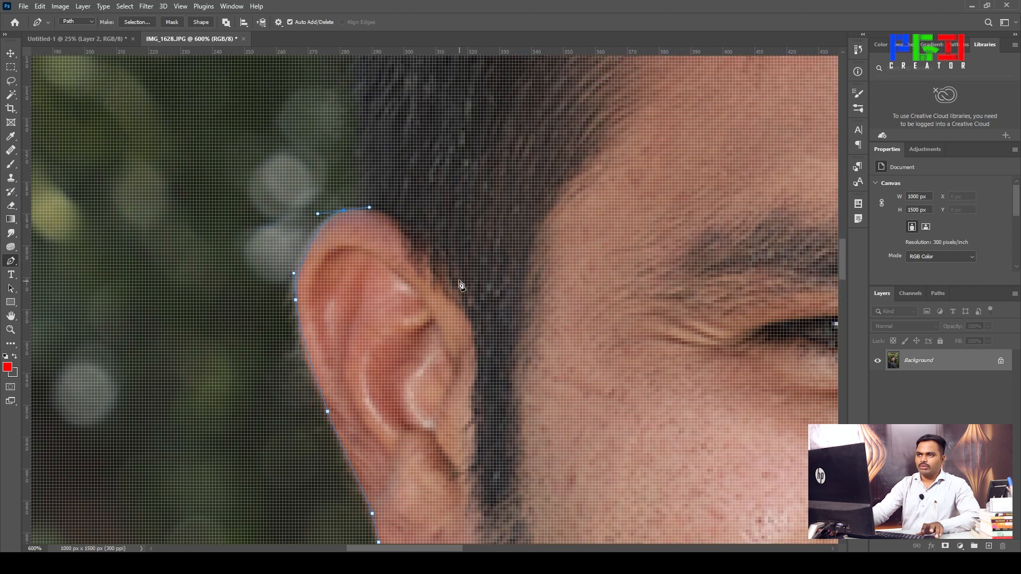
Continue the path from the ear up the back of the hair and over the crown with curved anchors
{"action": "key", "text": "z"}
{"action": "left_click", "coordinate": [402, 206], "text": "alt"}
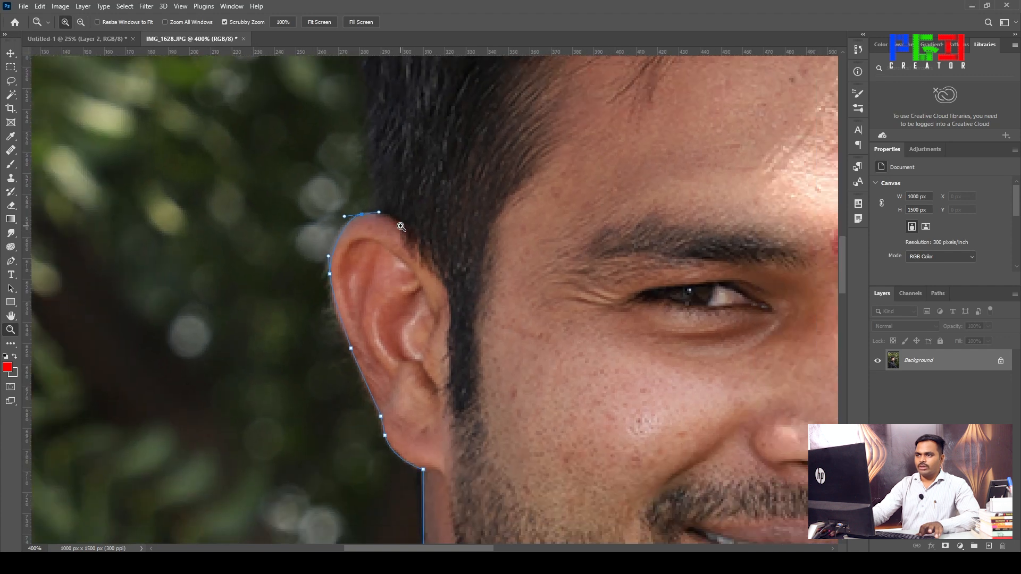
{"action": "key", "text": "space"}
{"action": "left_click_drag", "start_coordinate": [401, 227], "coordinate": [397, 391]}
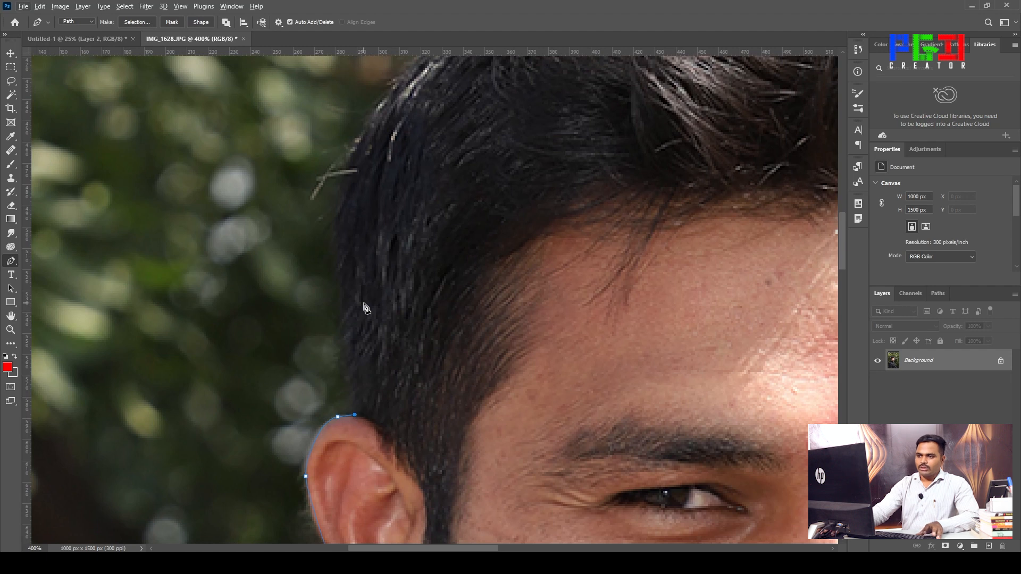
{"action": "left_click_drag", "start_coordinate": [333, 226], "coordinate": [334, 205]}
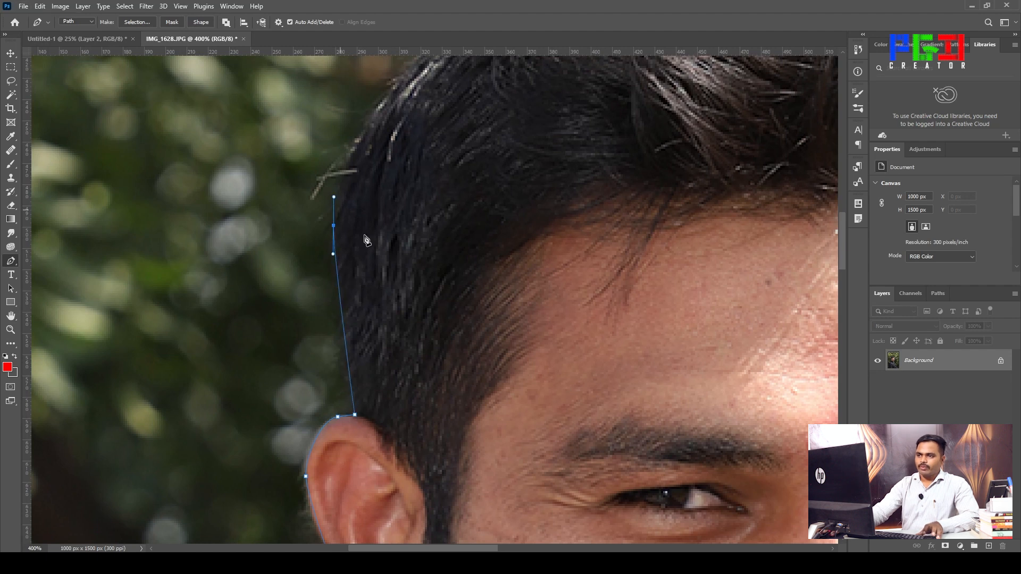
{"action": "scroll", "coordinate": [472, 376], "scroll_direction": "up", "scroll_amount": 3}
{"action": "left_click", "coordinate": [432, 170]}
{"action": "left_click_drag", "start_coordinate": [433, 169], "coordinate": [470, 136]}
{"action": "key", "text": "ctrl+z"}
{"action": "left_click_drag", "start_coordinate": [367, 239], "coordinate": [394, 204]}
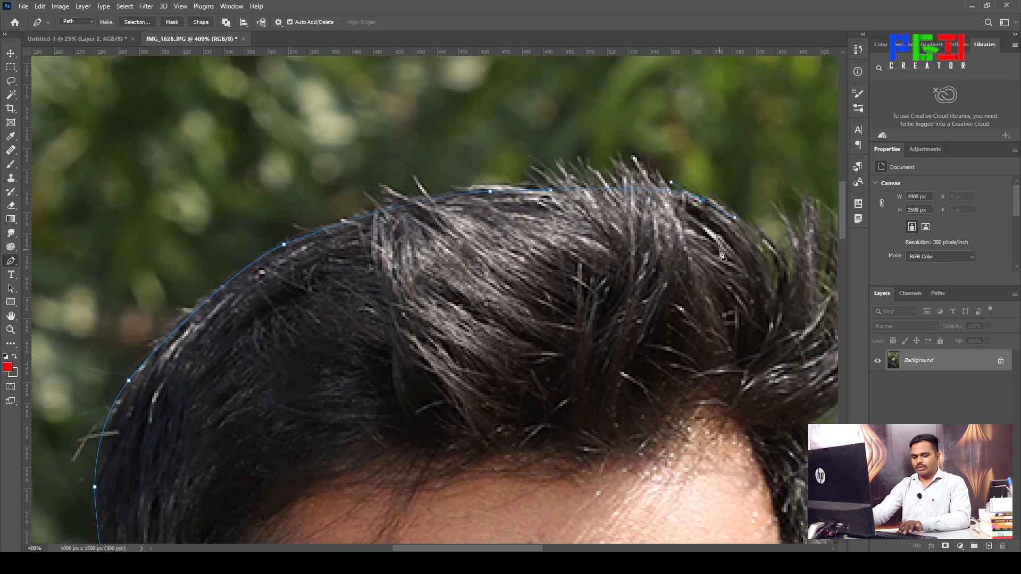
Curve the path down into the first gap at the front of the quiff and back up to the first small strand's tip
{"action": "scroll", "coordinate": [504, 275], "scroll_direction": "right", "scroll_amount": 6}
{"action": "left_click_drag", "start_coordinate": [482, 281], "coordinate": [487, 309]}
{"action": "left_click", "coordinate": [488, 310]}
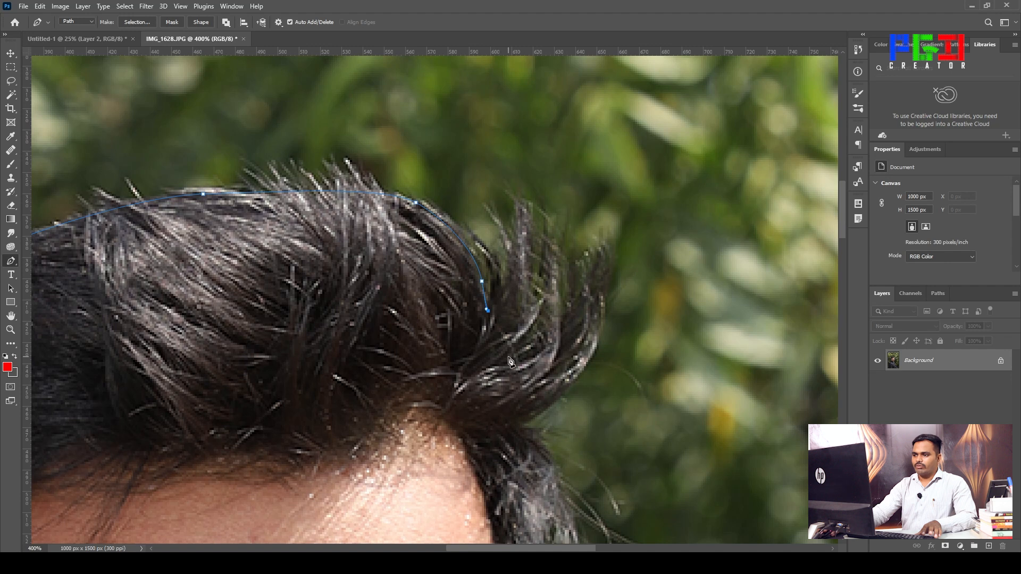
{"action": "key", "text": "z"}
{"action": "left_click", "coordinate": [501, 334], "text": "alt"}
{"action": "left_click", "coordinate": [501, 335], "text": "alt"}
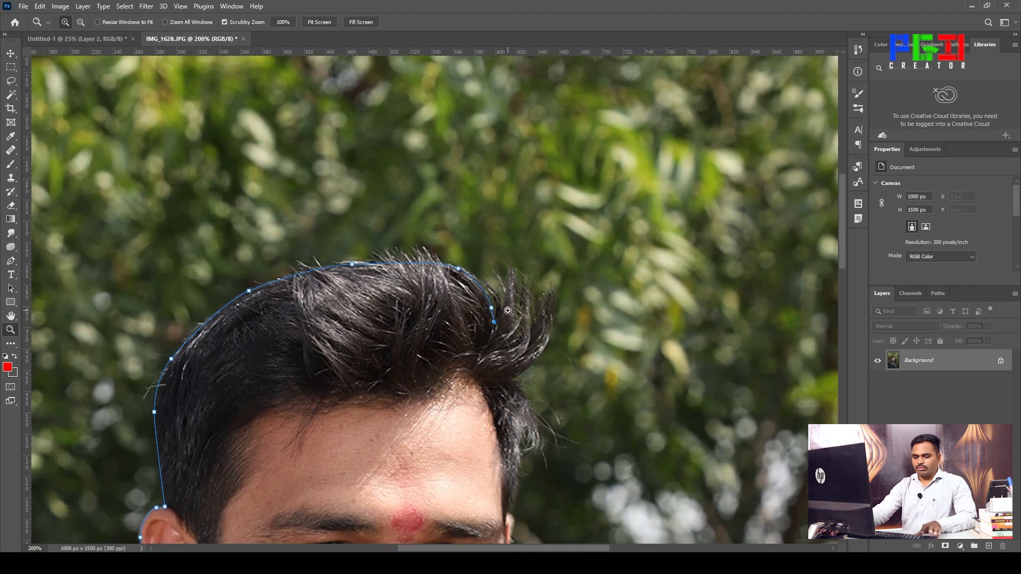
{"action": "key", "text": "p"}
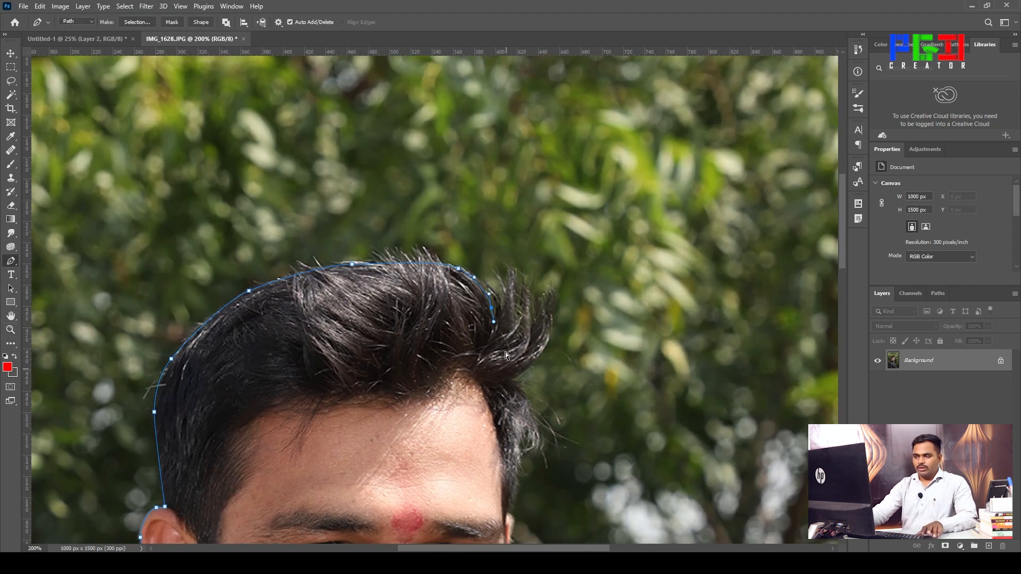
{"action": "key", "text": "ctrl+z"}
{"action": "left_click_drag", "start_coordinate": [500, 331], "coordinate": [510, 370]}
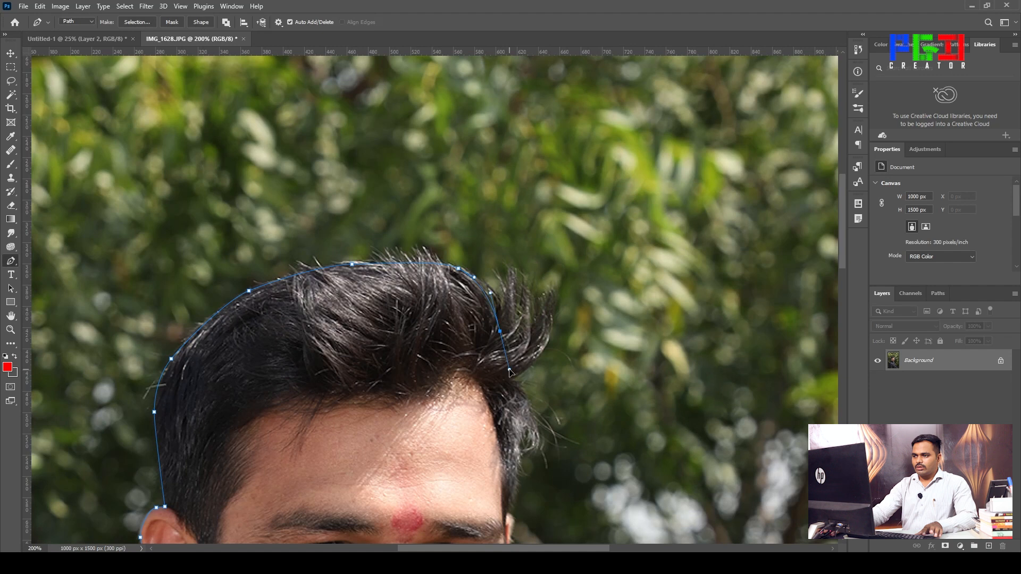
{"action": "left_click", "coordinate": [492, 314]}
{"action": "left_click_drag", "start_coordinate": [489, 288], "coordinate": [475, 261]}
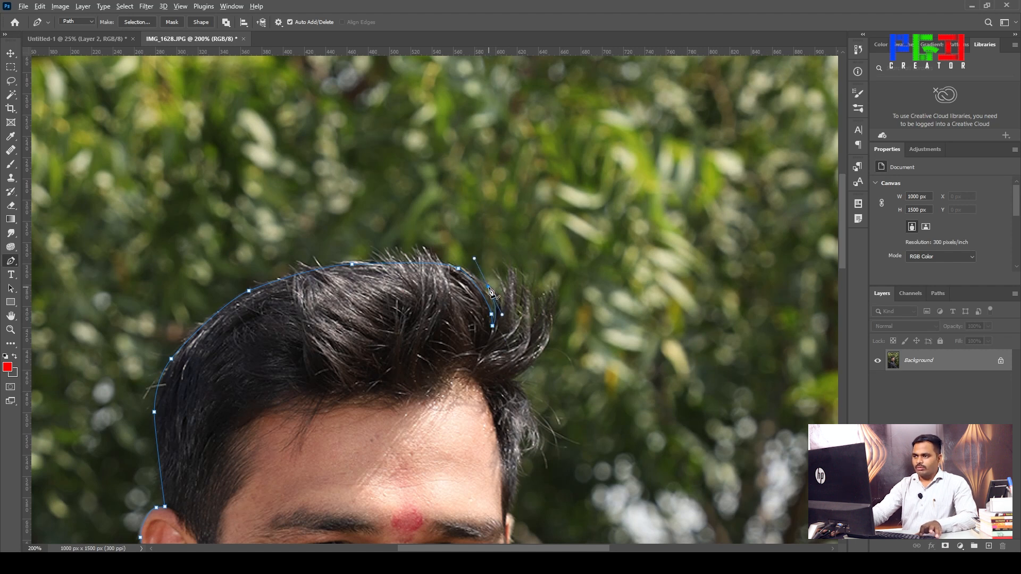
Outline the tall upright strand at the quiff's front with curved segments, removing outgoing handles to make sharp corners
{"action": "key", "text": "z"}
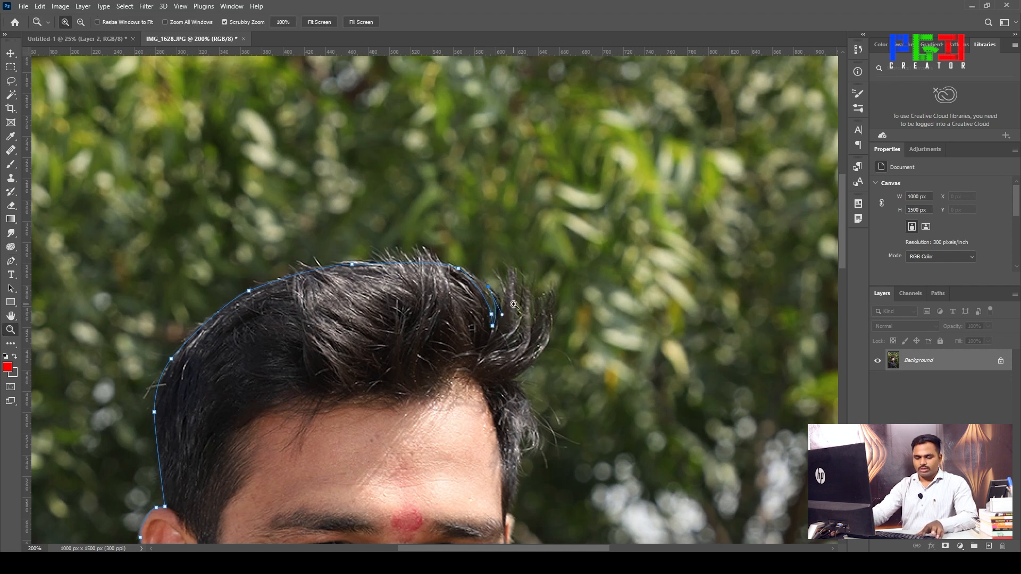
{"action": "left_click", "coordinate": [508, 304]}
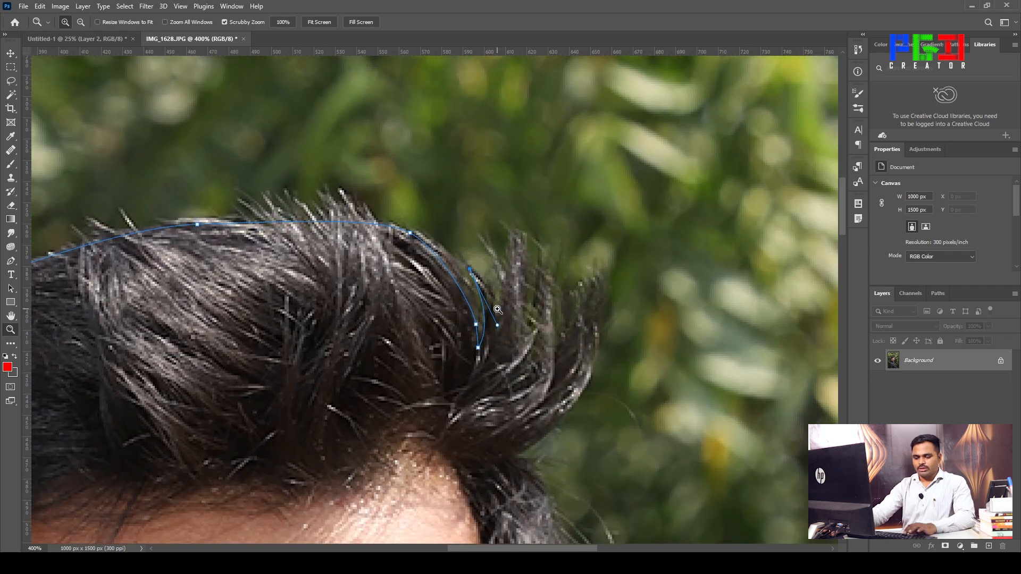
{"action": "key", "text": "p"}
{"action": "left_click_drag", "start_coordinate": [498, 321], "coordinate": [501, 367]}
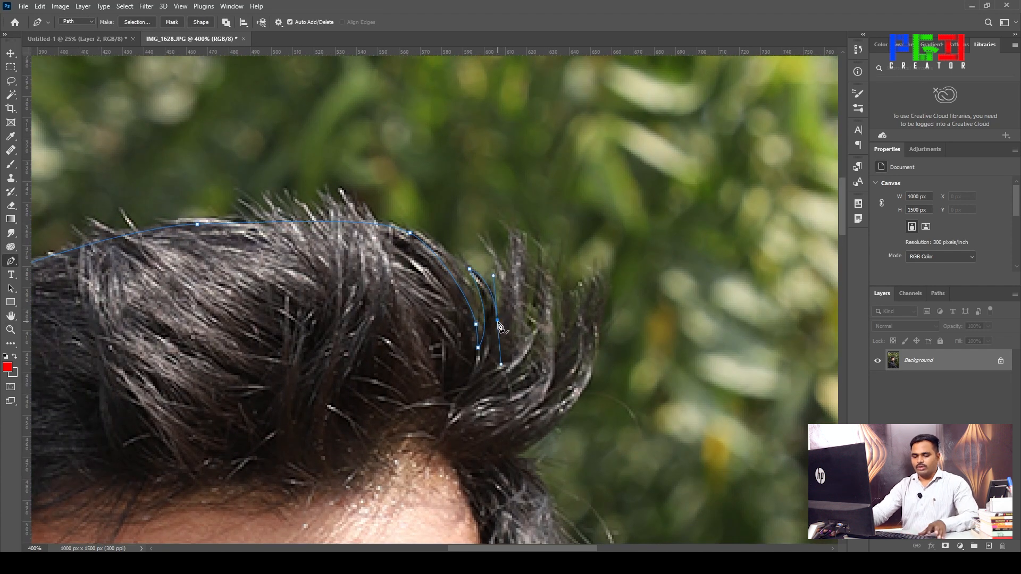
{"action": "left_click_drag", "start_coordinate": [507, 227], "coordinate": [499, 208]}
{"action": "left_click", "coordinate": [508, 226], "text": "alt"}
{"action": "left_click_drag", "start_coordinate": [525, 336], "coordinate": [519, 383]}
{"action": "left_click", "coordinate": [525, 335], "text": "alt"}
Outline the two outermost quiff strands and curve the path under the quiff to a corner where the side hair begins
{"action": "left_click", "coordinate": [548, 291]}
{"action": "left_click_drag", "start_coordinate": [555, 348], "coordinate": [555, 362]}
{"action": "left_click", "coordinate": [598, 279]}
{"action": "left_click_drag", "start_coordinate": [516, 456], "coordinate": [463, 500]}
{"action": "left_click", "coordinate": [516, 456], "text": "alt"}
Trace the side hair, the far side of the face and the jaw down to the collar and far shoulder
{"action": "scroll", "coordinate": [516, 456], "scroll_direction": "down", "scroll_amount": 4}
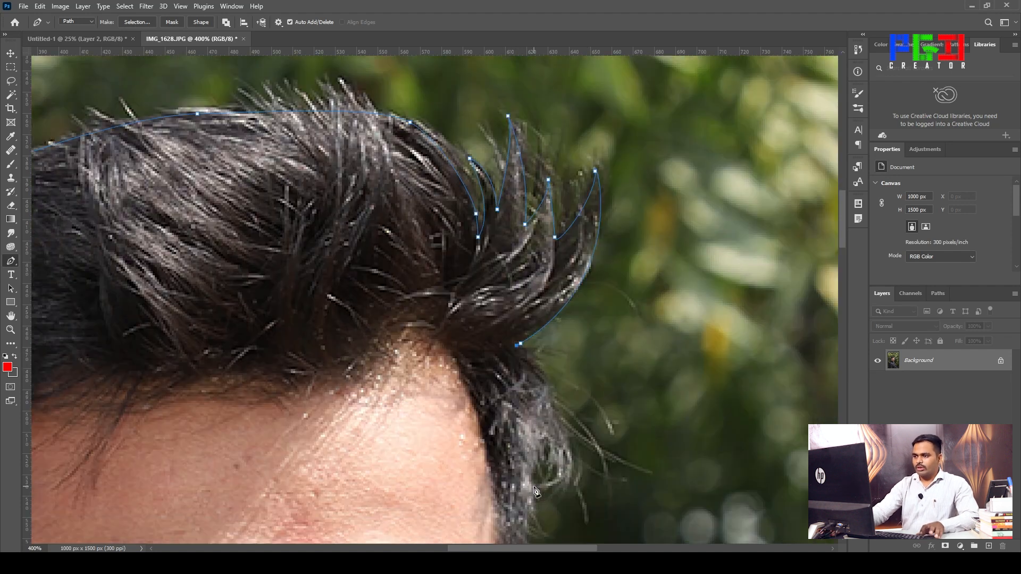
{"action": "left_click_drag", "start_coordinate": [508, 322], "coordinate": [443, 519]}
{"action": "left_click", "coordinate": [508, 322], "text": "alt"}
{"action": "right_click", "coordinate": [508, 429]}
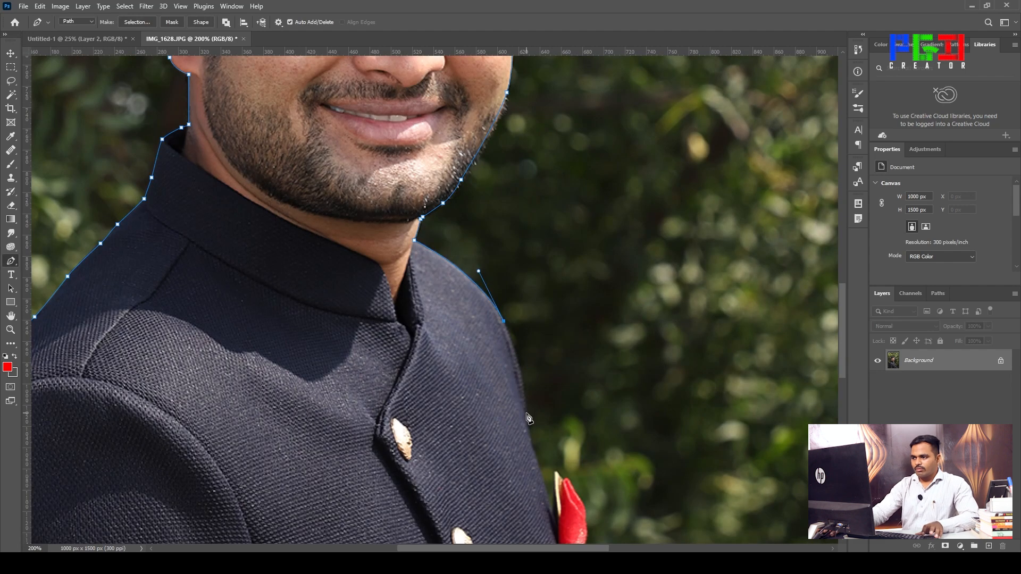
Trace the coat's chest edge down to the red pocket piece and curve the path over its tip
{"action": "scroll", "coordinate": [529, 424], "scroll_direction": "down", "scroll_amount": 1}
{"action": "left_click_drag", "start_coordinate": [526, 415], "coordinate": [566, 487]}
{"action": "left_click", "coordinate": [553, 446], "text": "alt"}
{"action": "left_click_drag", "start_coordinate": [557, 404], "coordinate": [566, 409]}
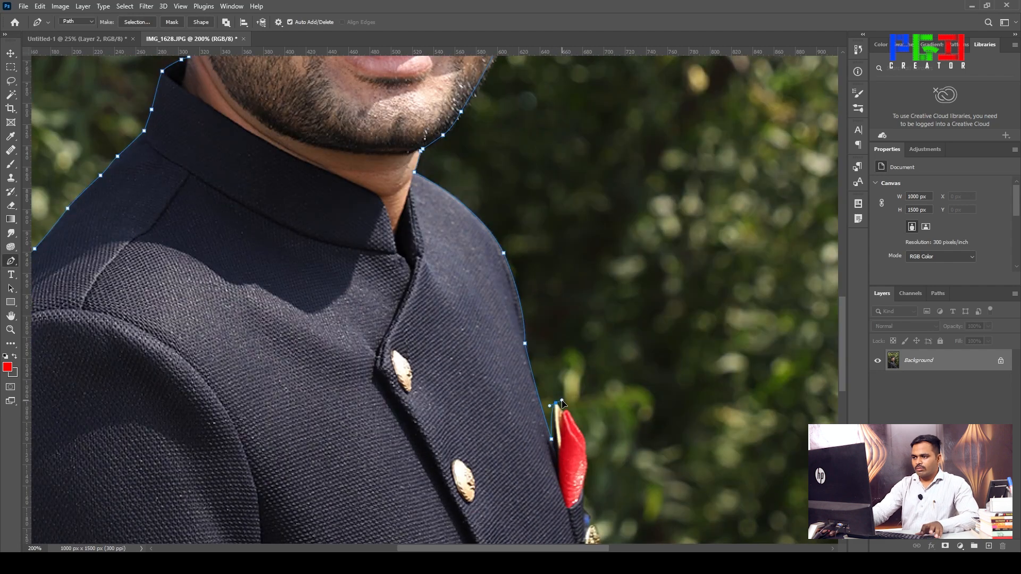
{"action": "left_click", "coordinate": [563, 412]}
Trace the red pocket piece and the gold brooch below it, and continue along the upper edge of the far sleeve
{"action": "scroll", "coordinate": [563, 412], "scroll_direction": "up", "scroll_amount": 3}
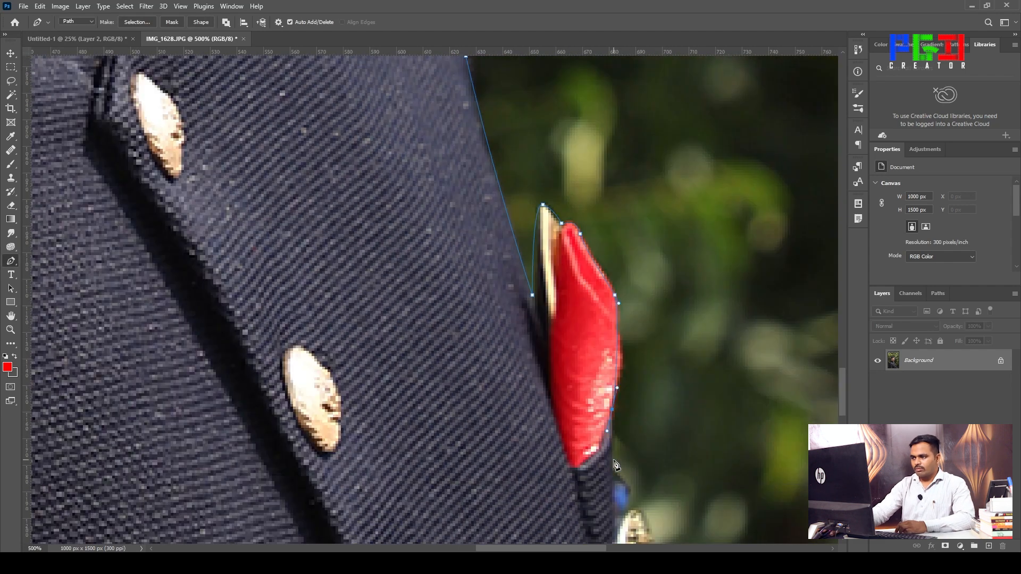
{"action": "left_click", "coordinate": [612, 410], "text": "alt"}
{"action": "scroll", "coordinate": [612, 410], "scroll_direction": "down", "scroll_amount": 3}
{"action": "left_click", "coordinate": [612, 357]}
{"action": "left_click", "coordinate": [633, 384]}
{"action": "left_click", "coordinate": [625, 402]}
{"action": "left_click_drag", "start_coordinate": [652, 421], "coordinate": [657, 458]}
{"action": "left_click", "coordinate": [658, 472]}
{"action": "scroll", "coordinate": [660, 468], "scroll_direction": "down", "scroll_amount": 3}
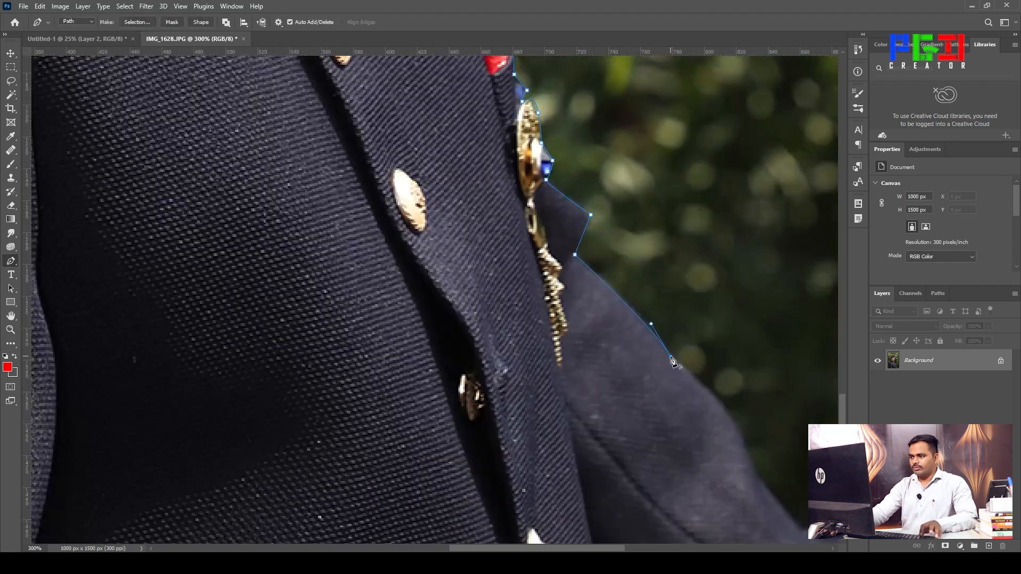